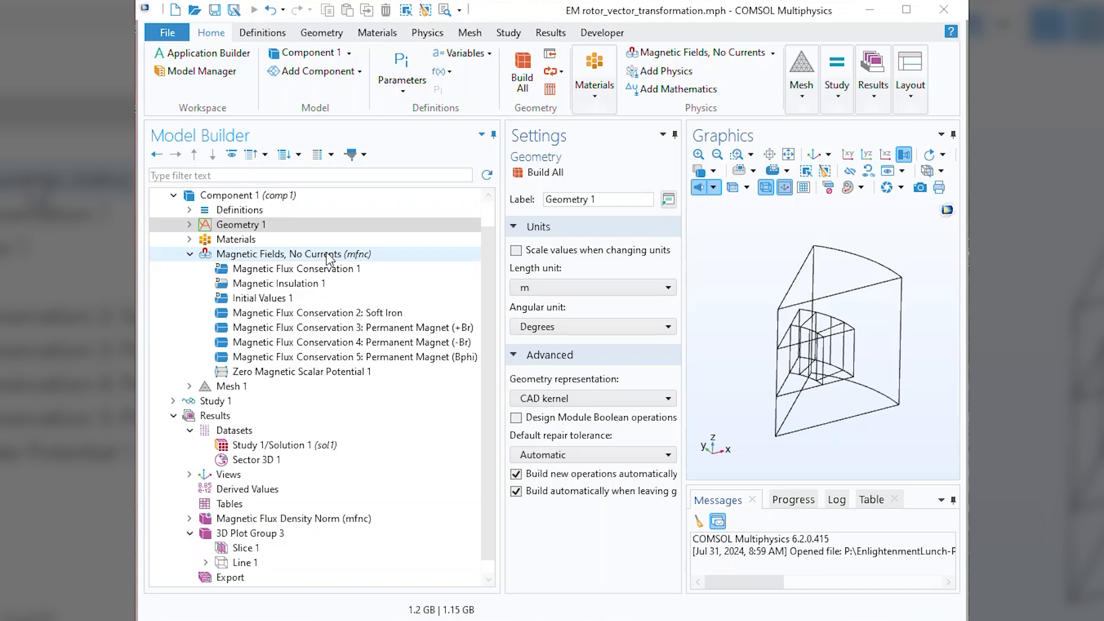
Review the three permanent magnet flux conservation nodes (+Br, -Br, Bphi) and the Slice 1 plot in 3D Plot Group 3.
{"action": "left_click", "coordinate": [426, 333]}
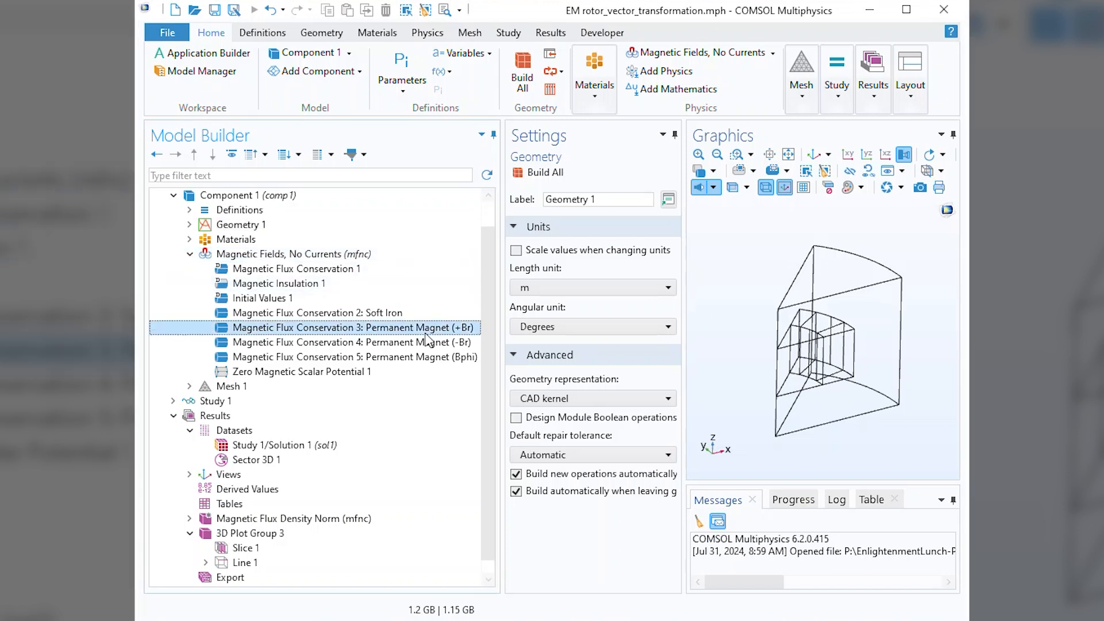
{"action": "left_click", "coordinate": [425, 349]}
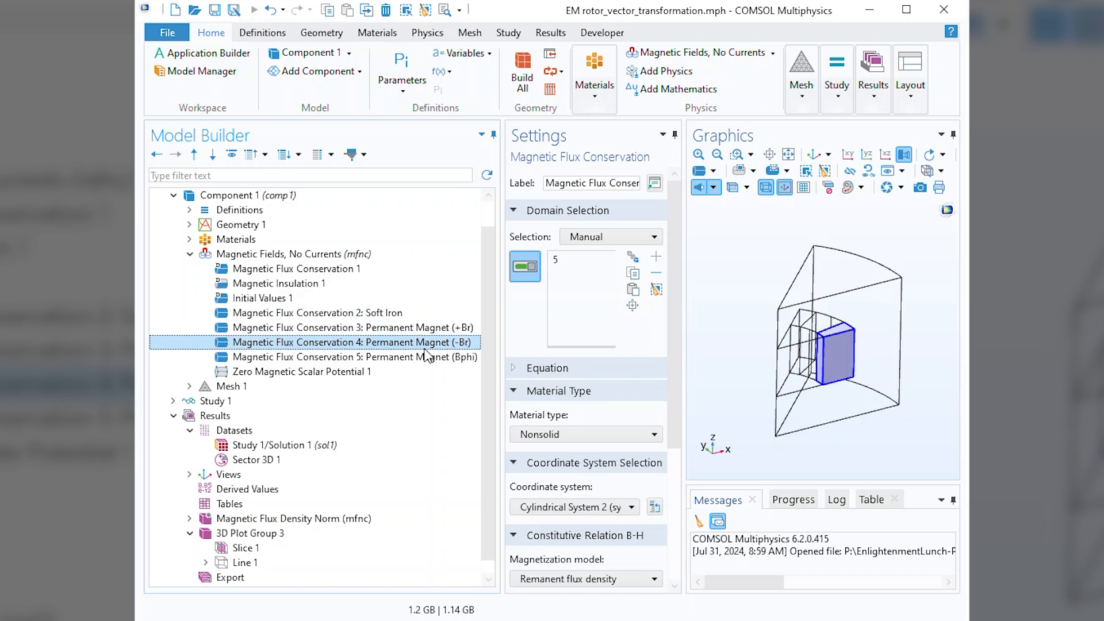
{"action": "left_click", "coordinate": [425, 357]}
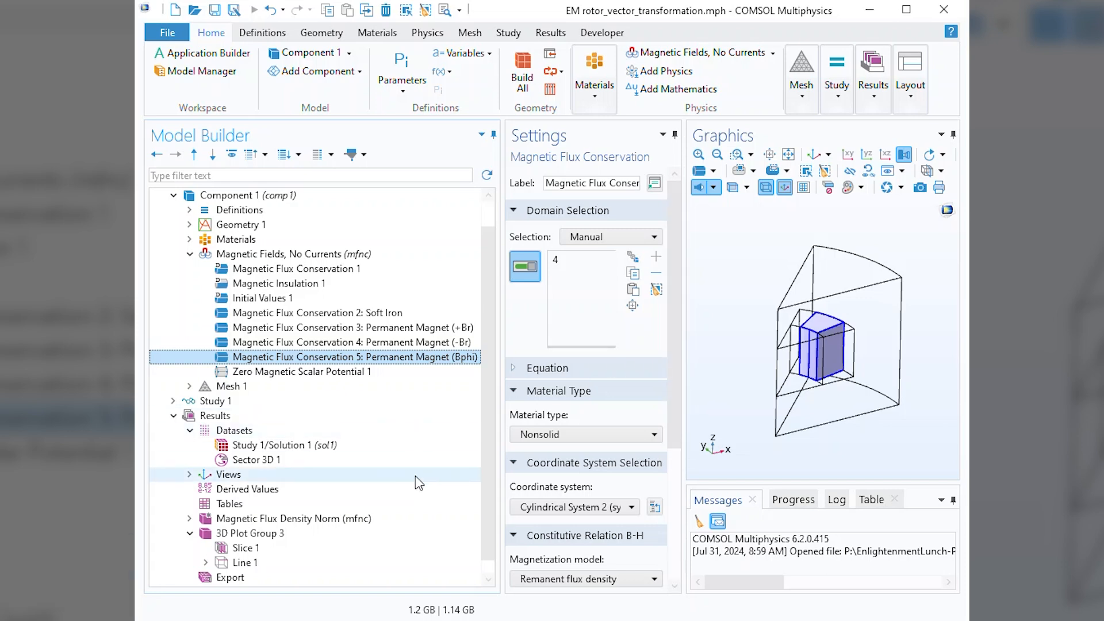
{"action": "left_click", "coordinate": [243, 550]}
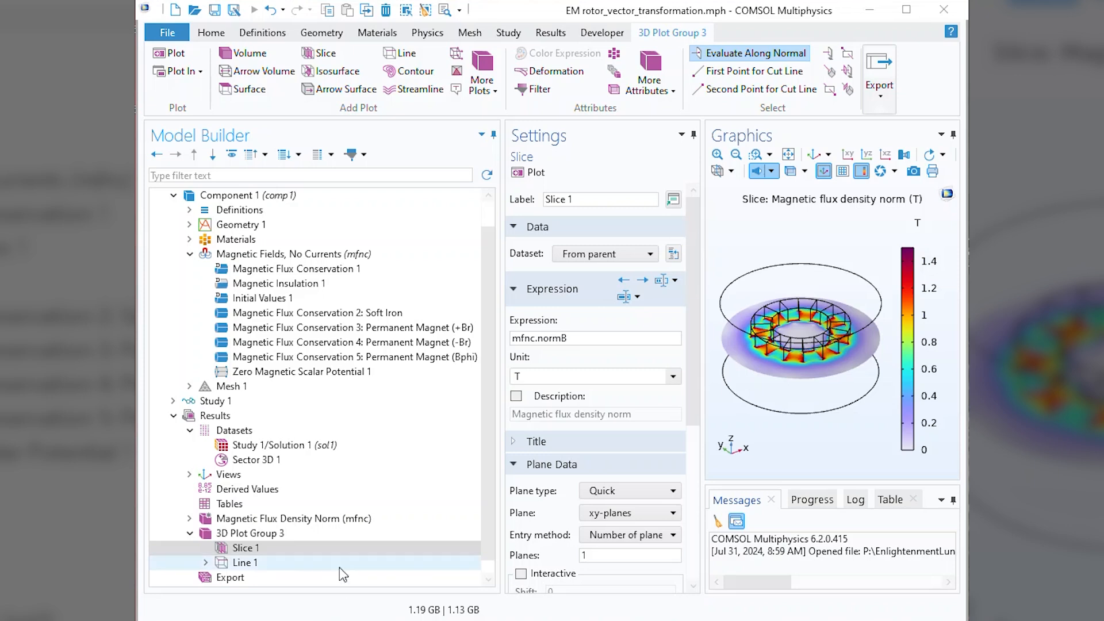
Enable Variable Utilities in the Show More Options settings.
{"action": "left_click", "coordinate": [232, 155]}
{"action": "left_click_drag", "start_coordinate": [503, 219], "coordinate": [504, 300]}
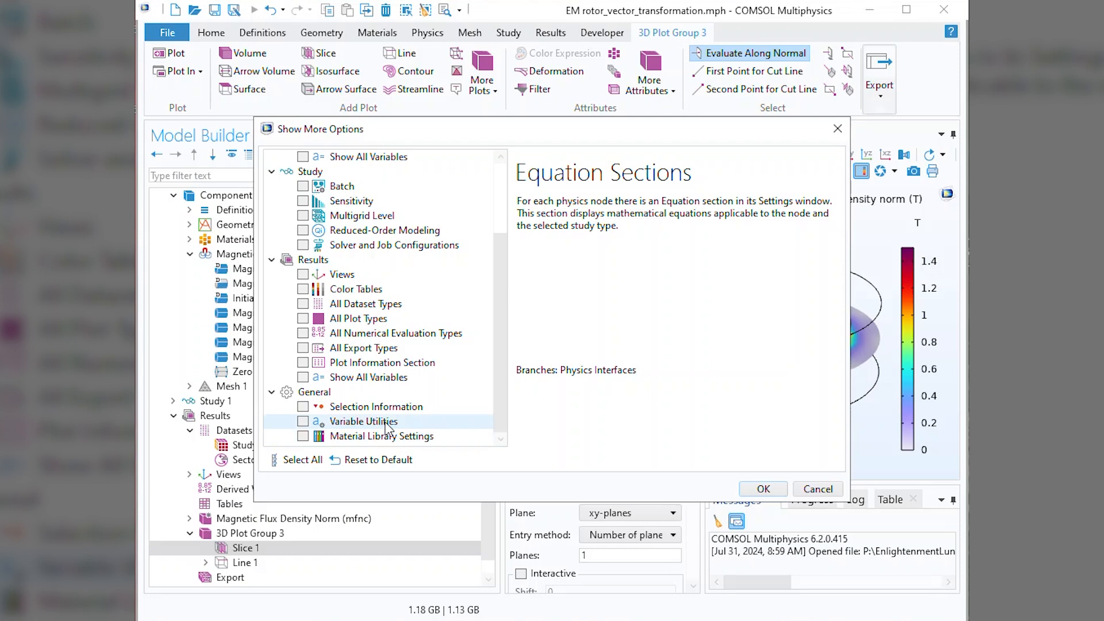
{"action": "left_click", "coordinate": [303, 422]}
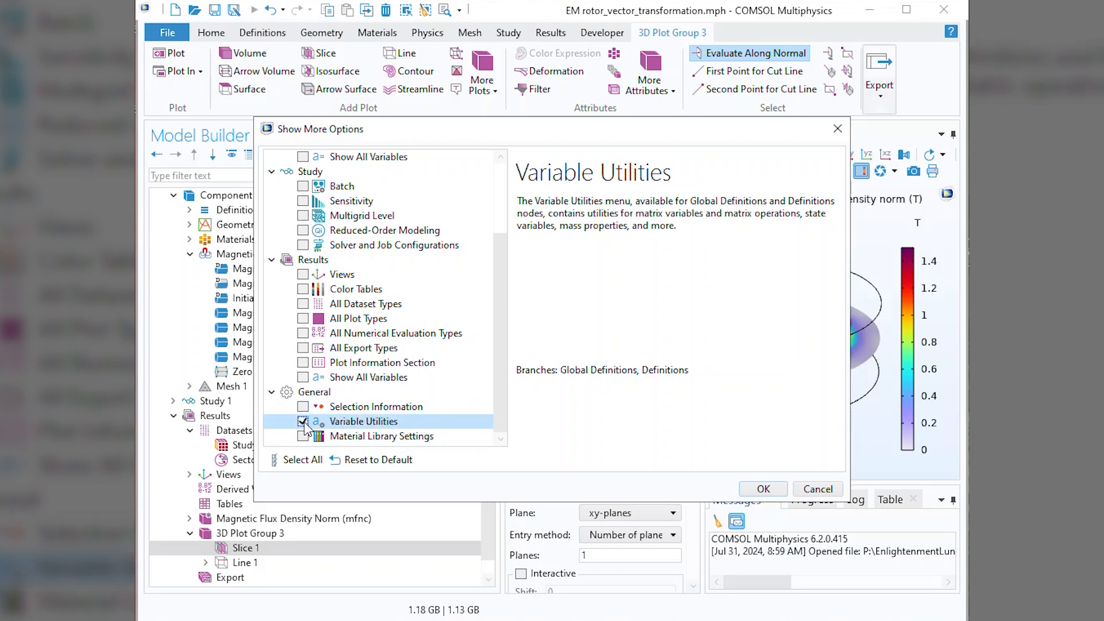
{"action": "left_click", "coordinate": [771, 489]}
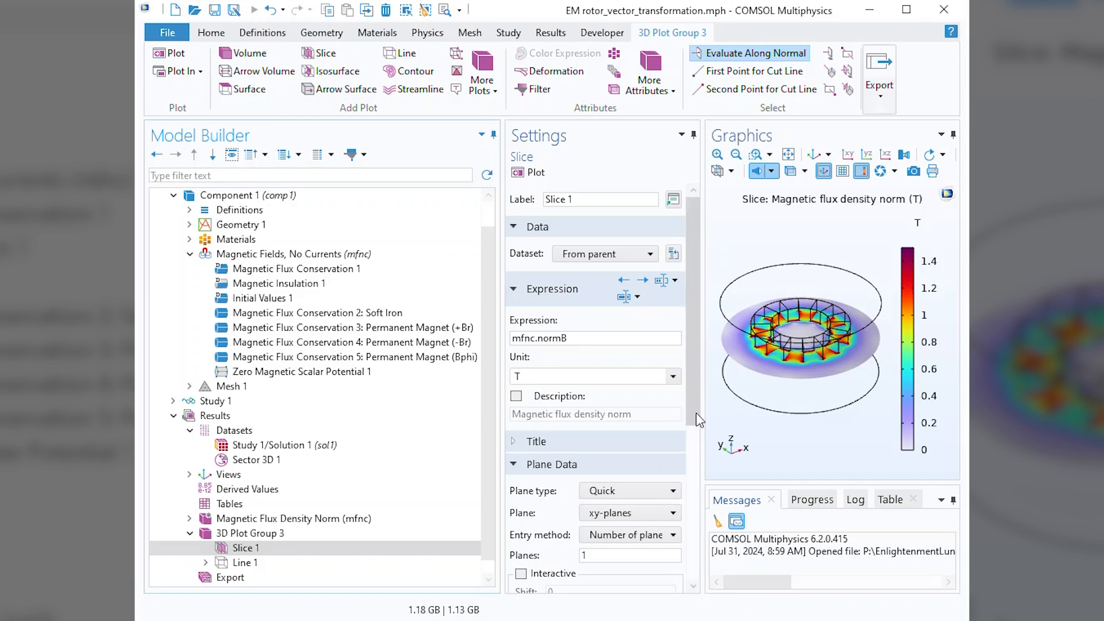
Inspect the settings of Cylindrical System 2 under the component's definitions, including its coordinate names, origin and axis directions.
{"action": "left_click", "coordinate": [189, 210]}
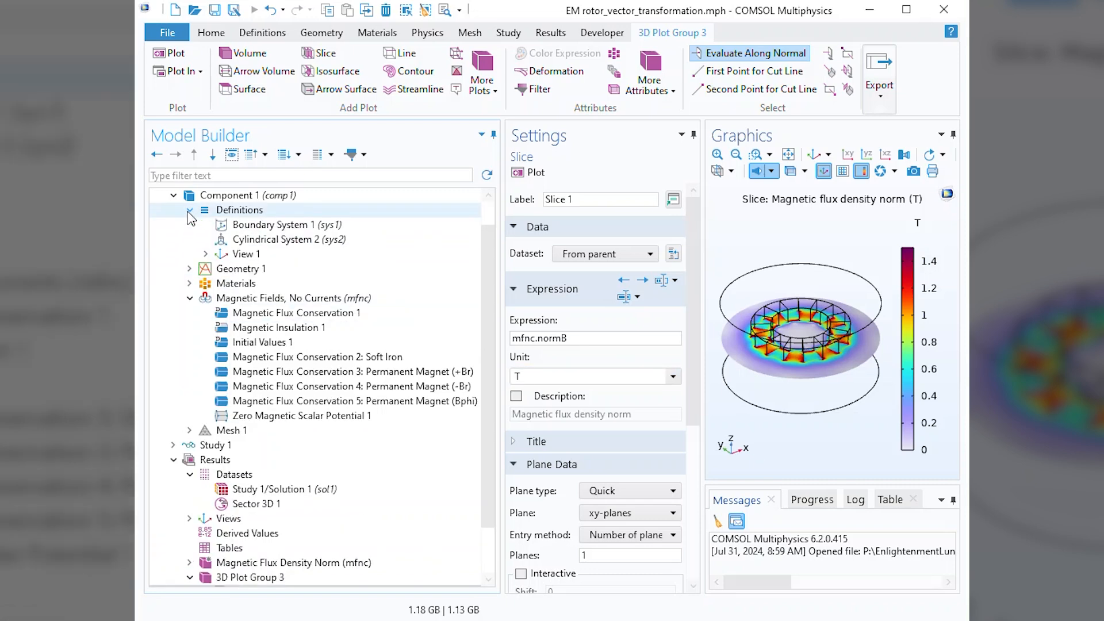
{"action": "left_click", "coordinate": [292, 239]}
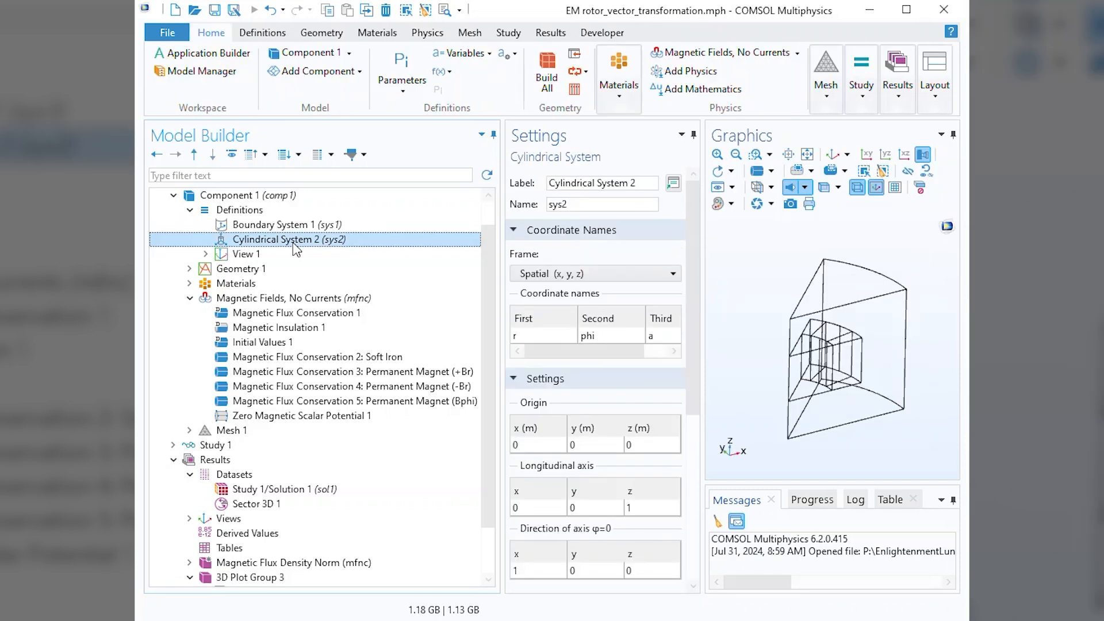
{"action": "scroll", "coordinate": [598, 402], "scroll_direction": "down", "scroll_amount": 5}
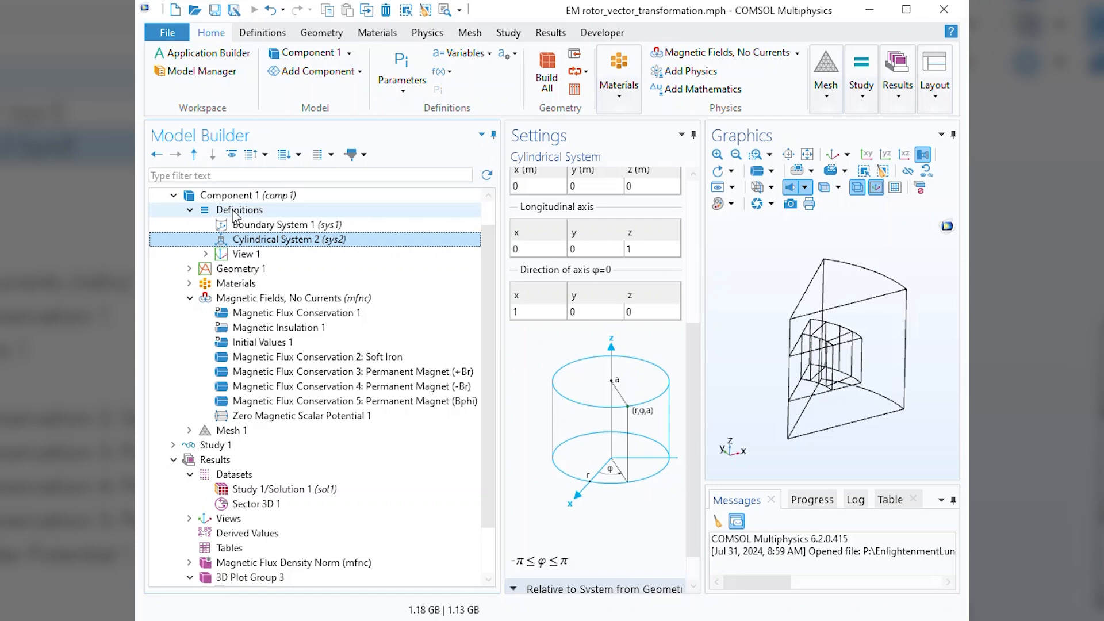
Add a Vector Transform variable utility to the component's definitions and apply it to all domains.
{"action": "right_click", "coordinate": [233, 214]}
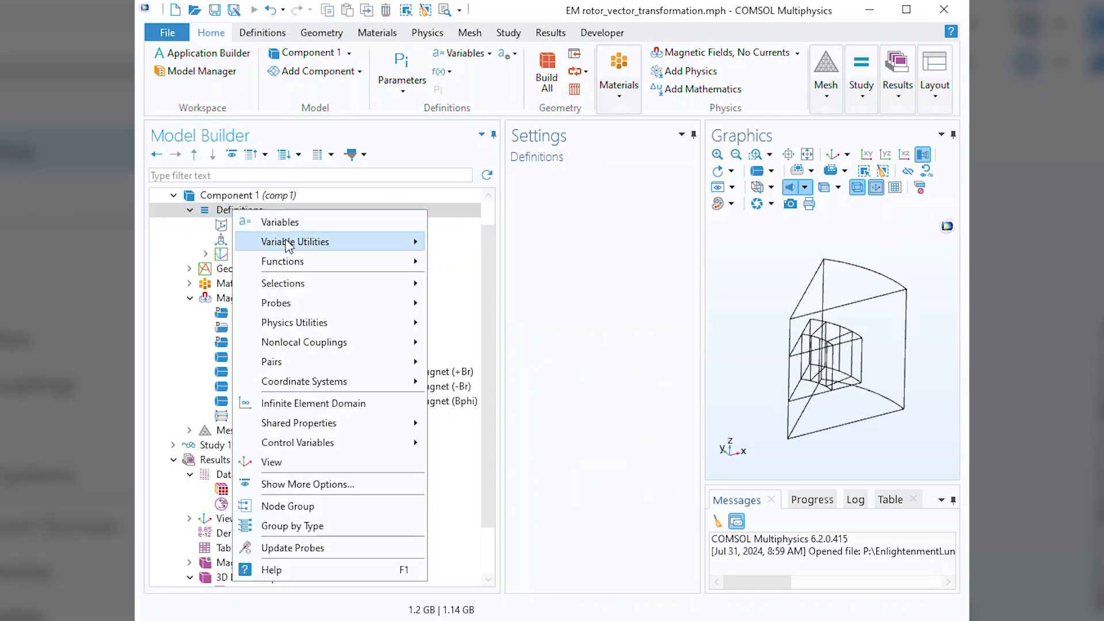
{"action": "mouse_move", "coordinate": [289, 244]}
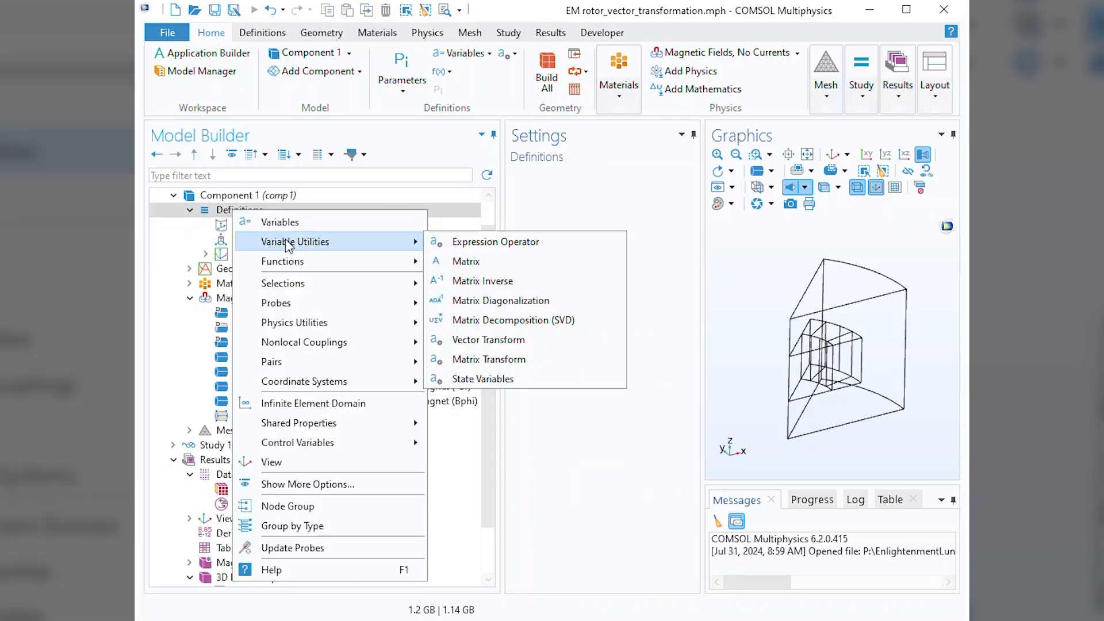
{"action": "left_click", "coordinate": [503, 341]}
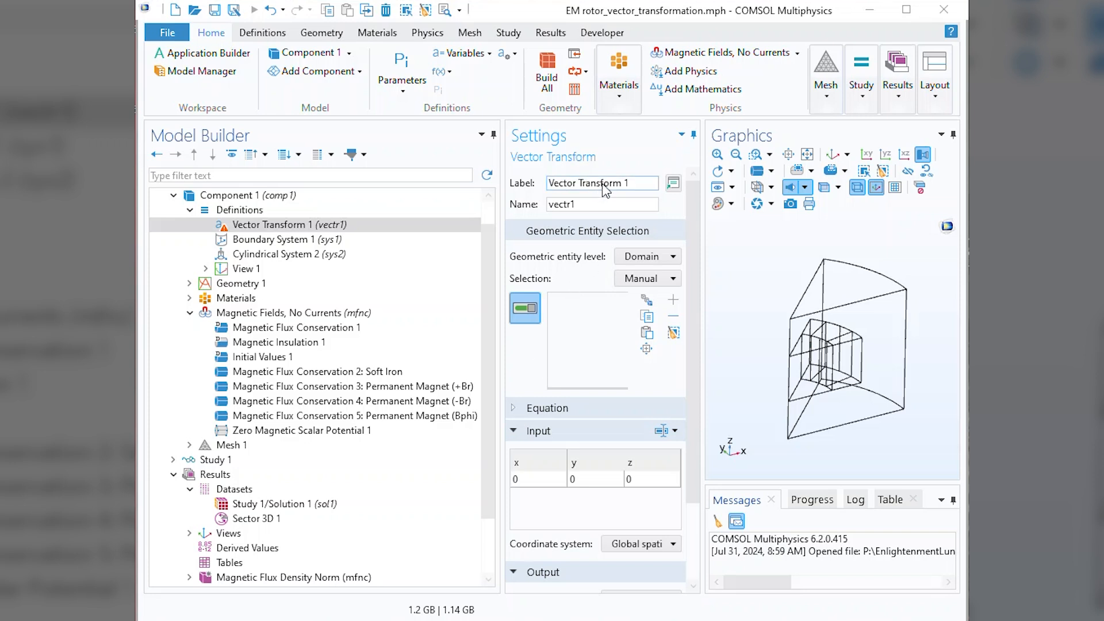
{"action": "left_click", "coordinate": [667, 278]}
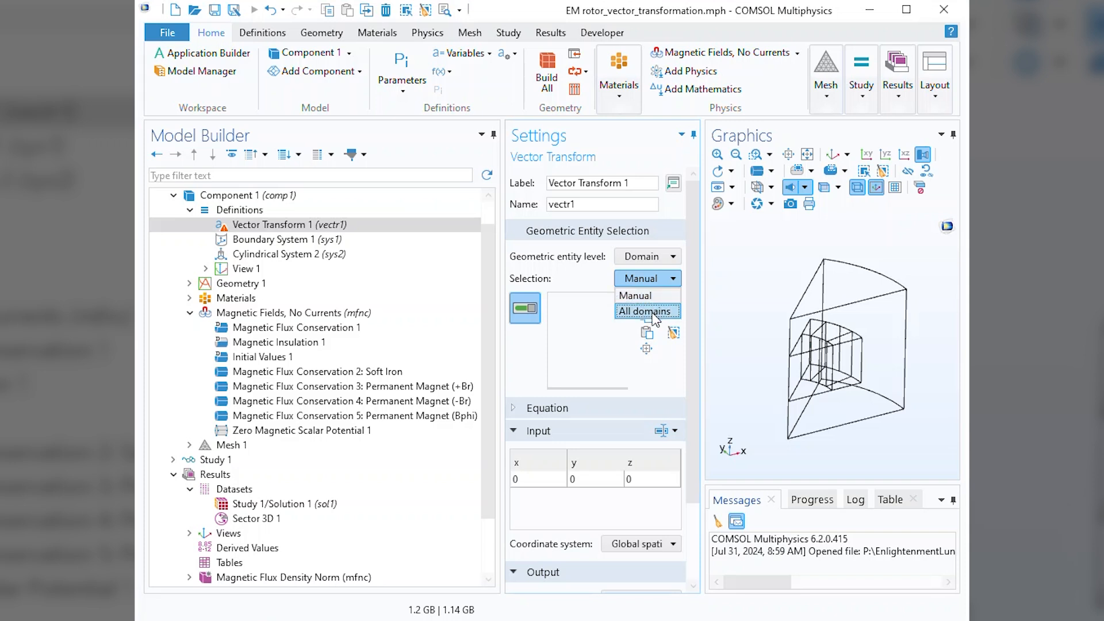
{"action": "left_click", "coordinate": [648, 308]}
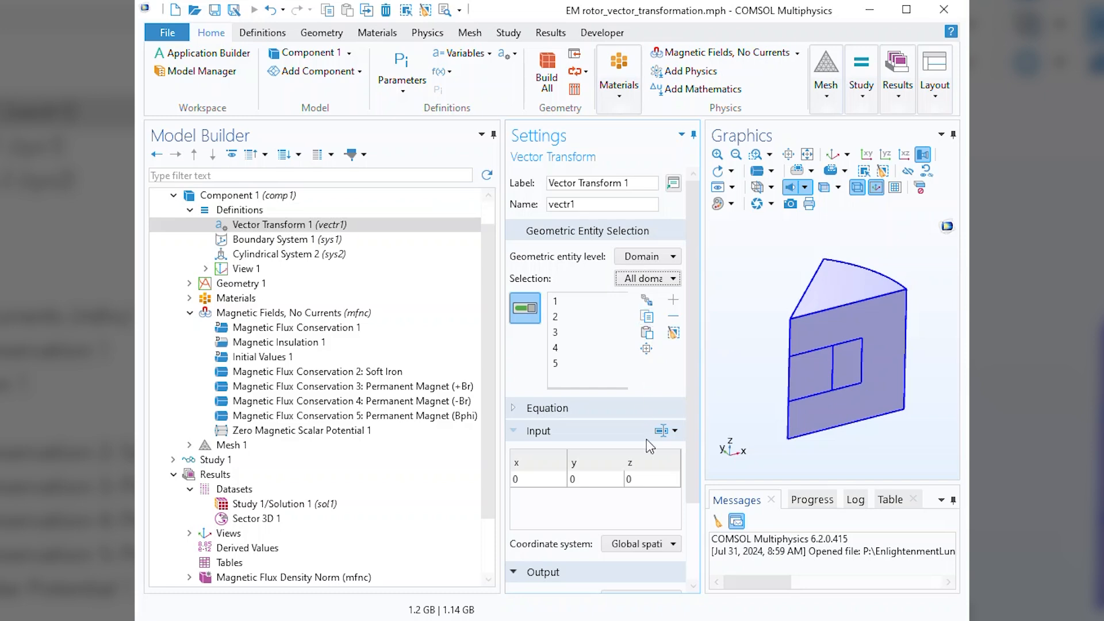
Set the vector transform's input to the magnetic flux density vector mfnc.B from Magnetic Fields, No Currents.
{"action": "left_click", "coordinate": [676, 431]}
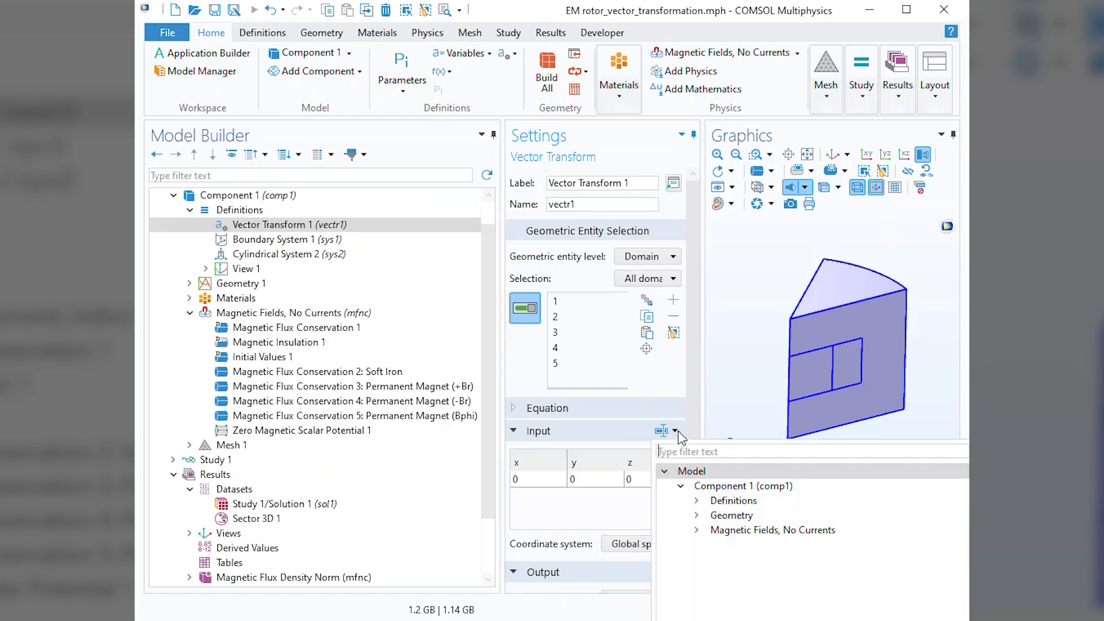
{"action": "left_click", "coordinate": [698, 531]}
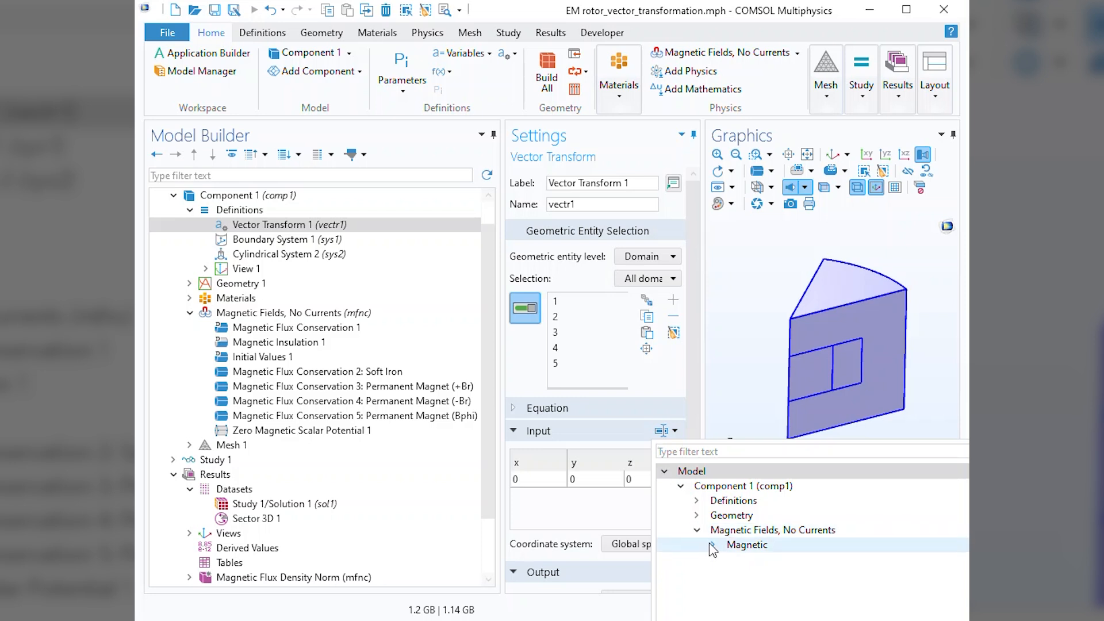
{"action": "left_click", "coordinate": [713, 546]}
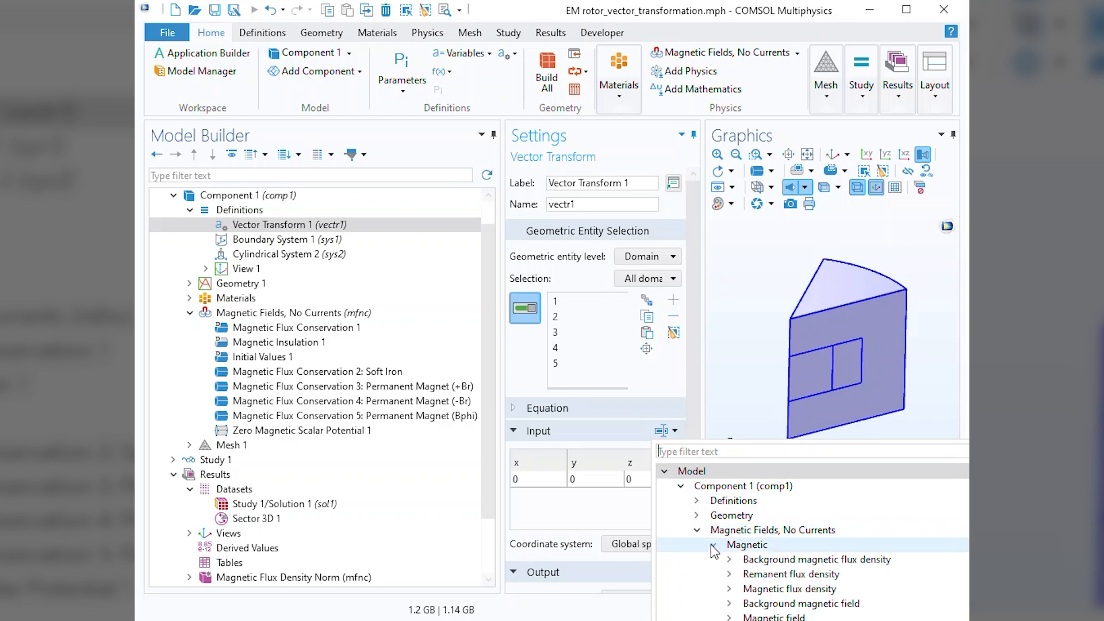
{"action": "left_click", "coordinate": [730, 589]}
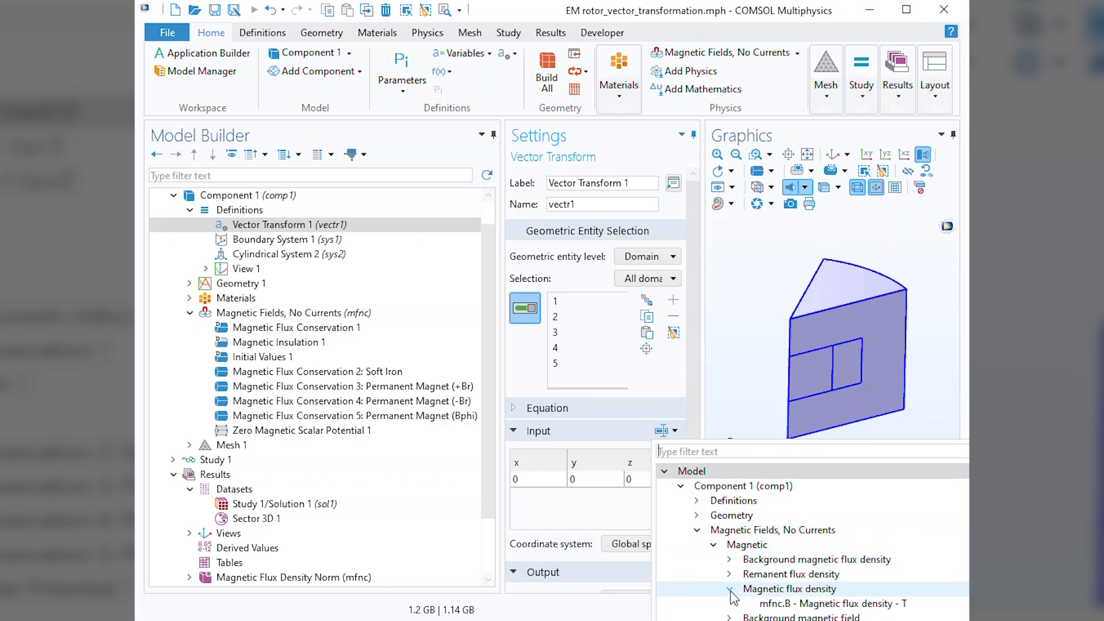
{"action": "double_click", "coordinate": [826, 605]}
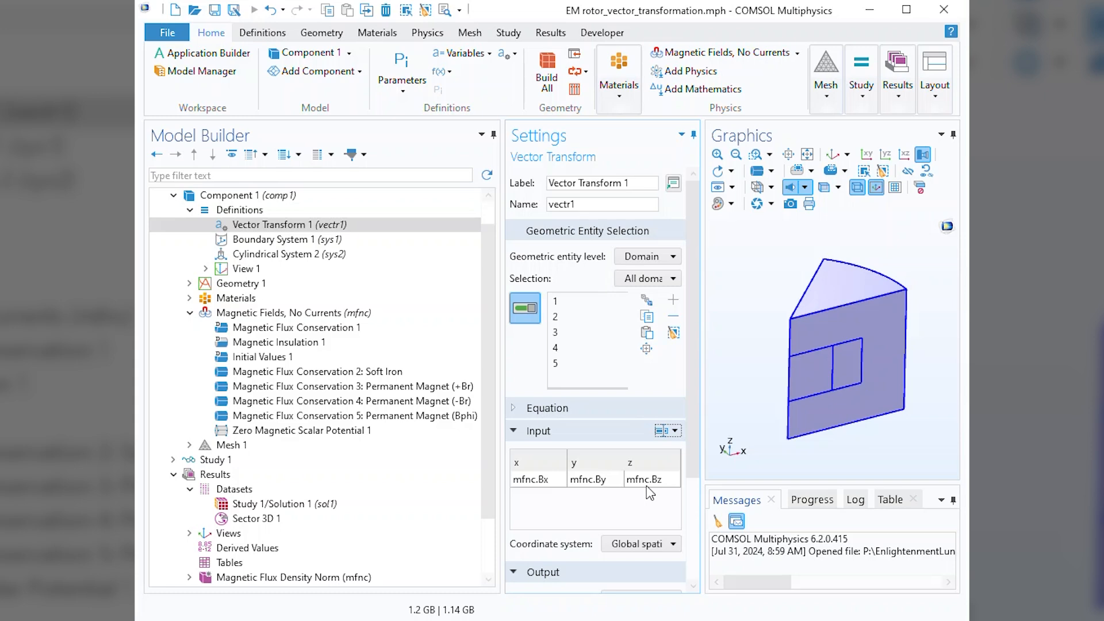
Set the vector transform's output coordinate system to Cylindrical System 2 (sys2).
{"action": "left_click_drag", "start_coordinate": [702, 456], "coordinate": [796, 544]}
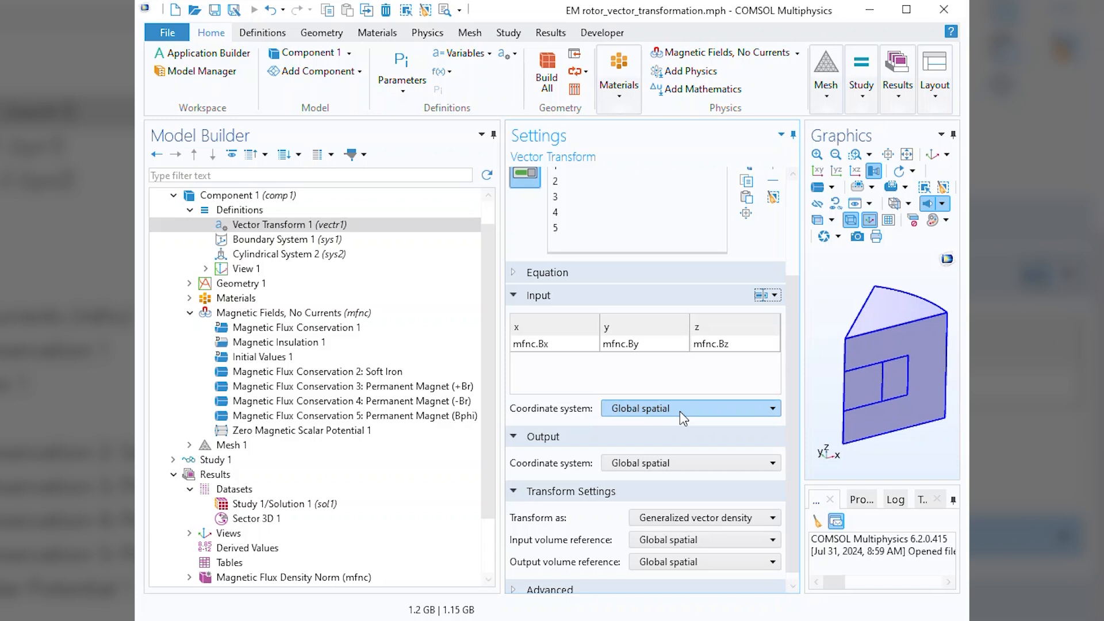
{"action": "left_click", "coordinate": [702, 462]}
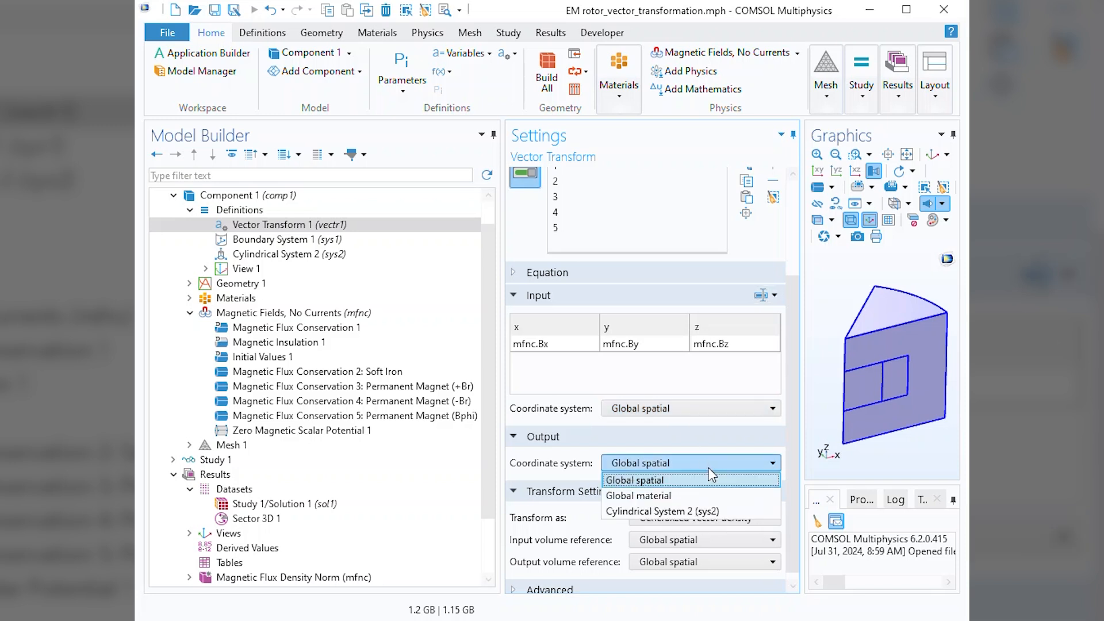
{"action": "left_click", "coordinate": [700, 513]}
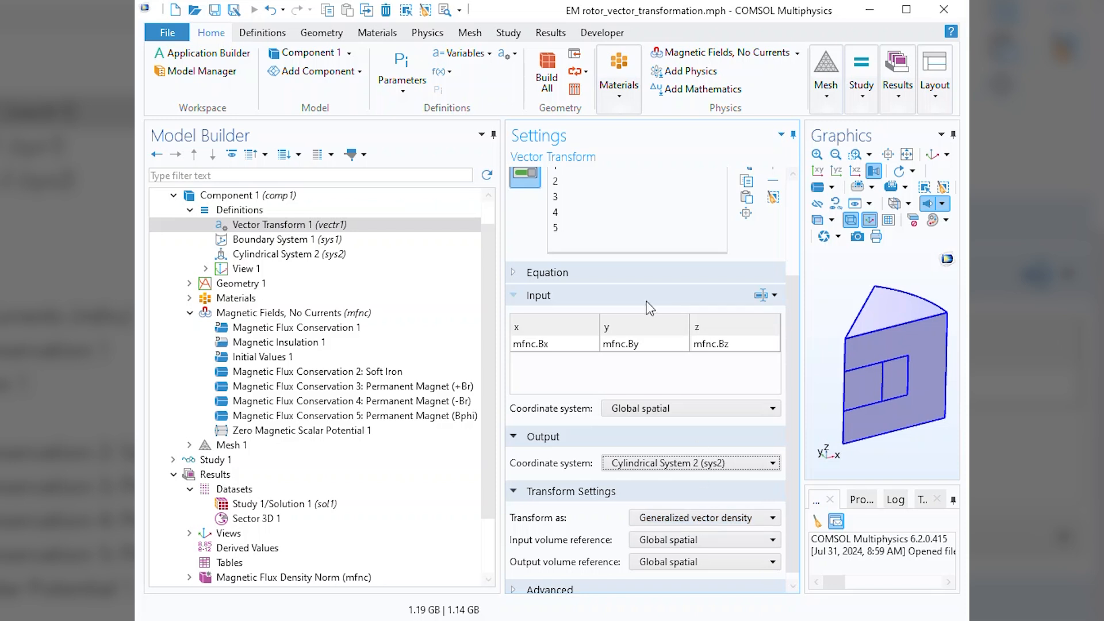
Update the solution of Study 1 to include the new vector transform variables.
{"action": "left_click", "coordinate": [286, 226]}
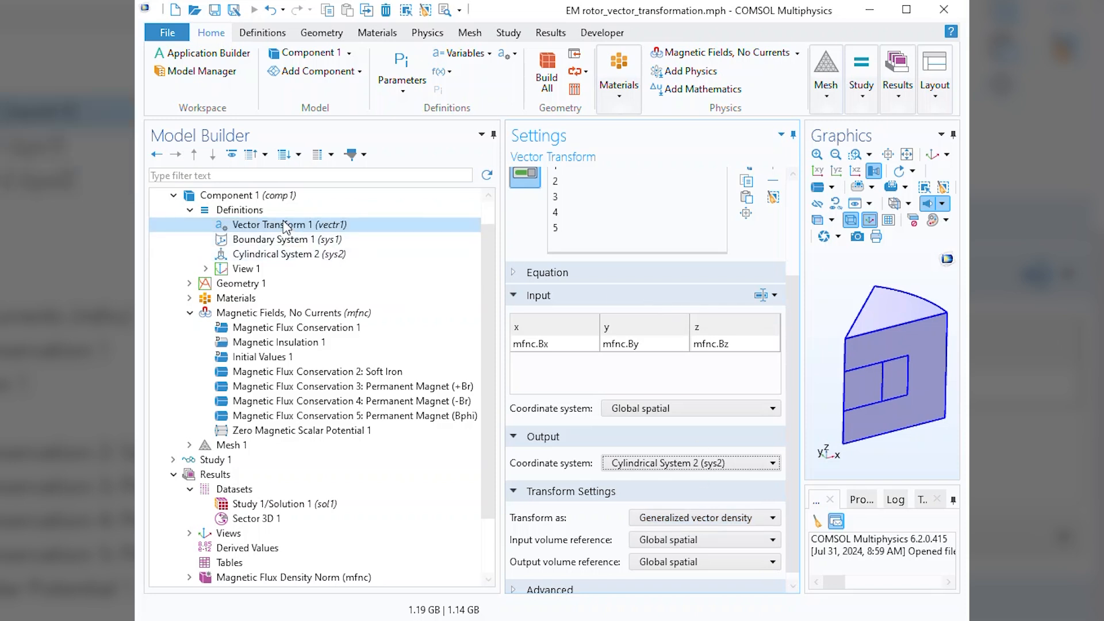
{"action": "left_click", "coordinate": [224, 461]}
{"action": "left_click", "coordinate": [614, 180]}
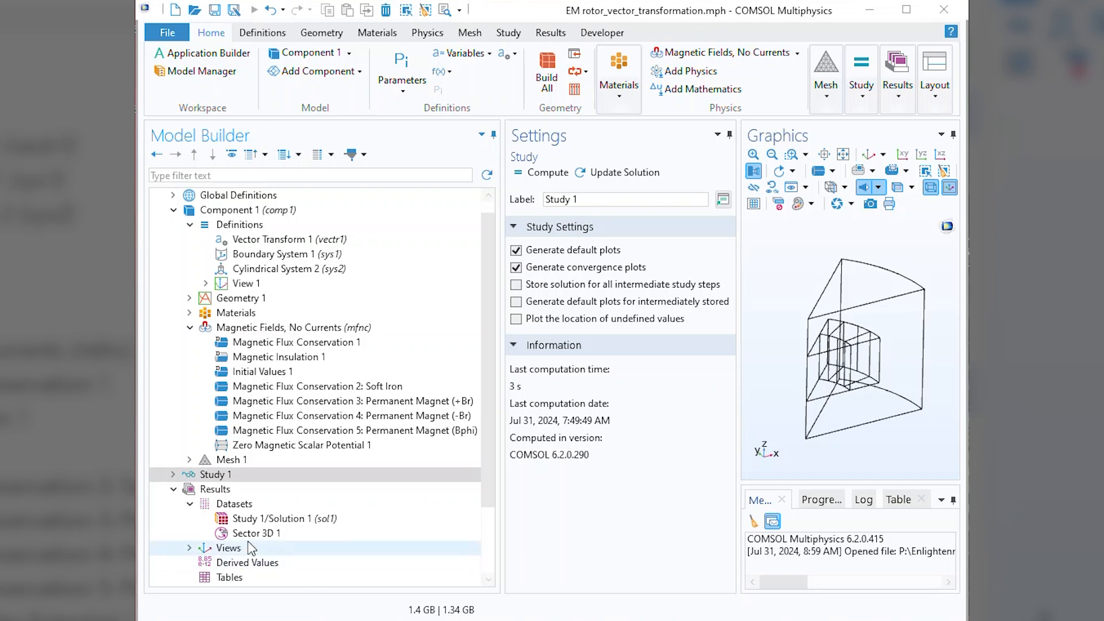
Replace the Slice 1 expression with the transformed vector's r-component, vectr1.vr, and plot it in the xy view.
{"action": "left_click", "coordinate": [491, 526]}
{"action": "scroll", "coordinate": [347, 539], "scroll_direction": "down", "scroll_amount": 1}
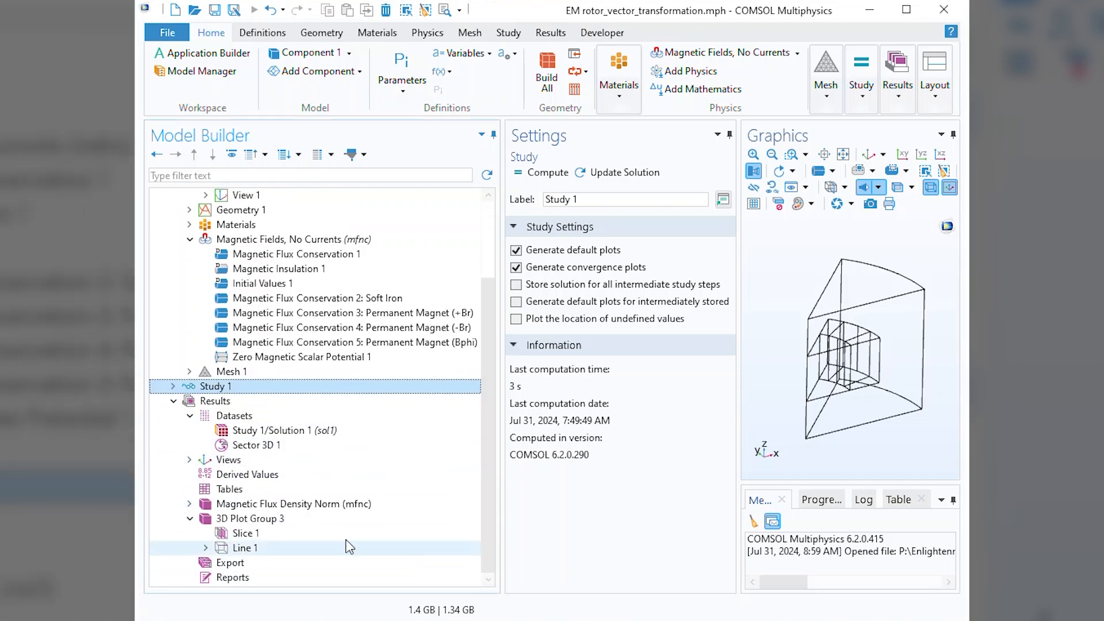
{"action": "left_click", "coordinate": [243, 533]}
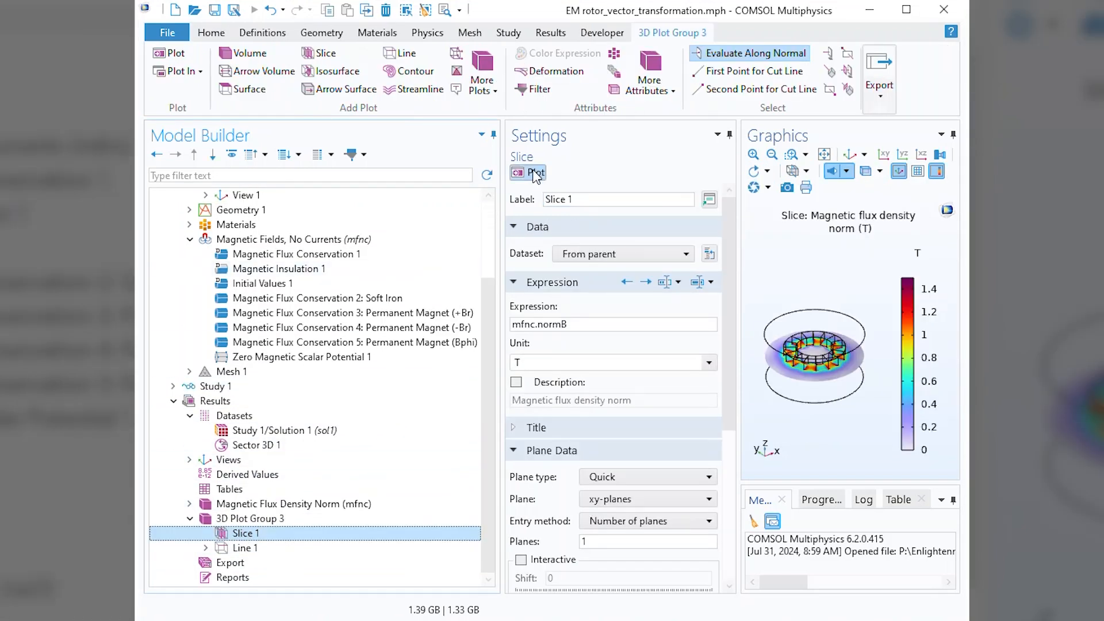
{"action": "left_click", "coordinate": [712, 282]}
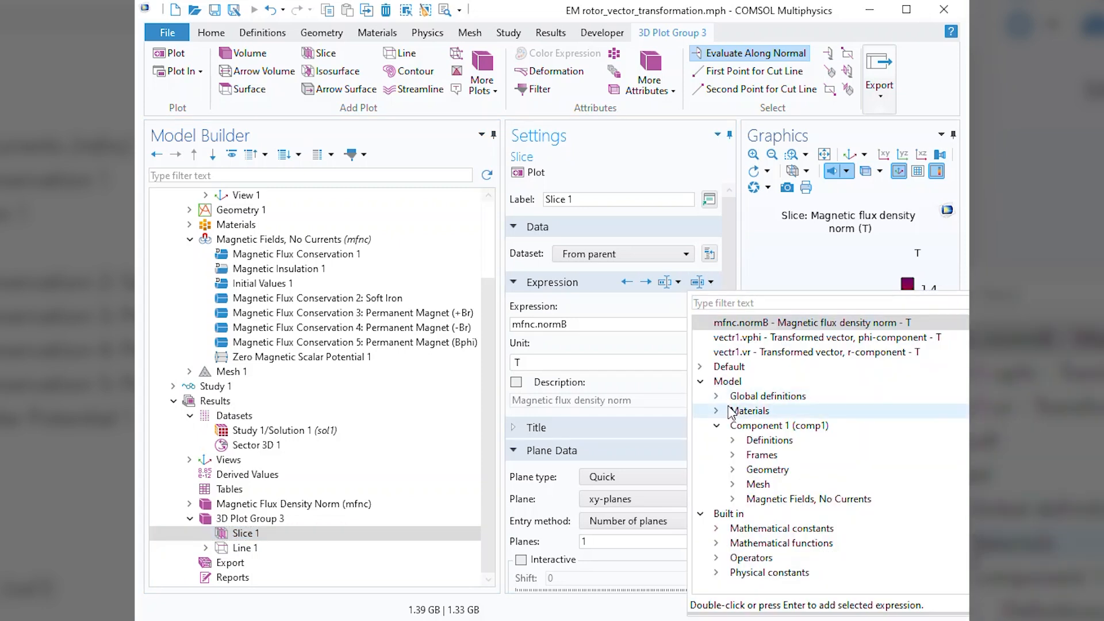
{"action": "left_click", "coordinate": [733, 441]}
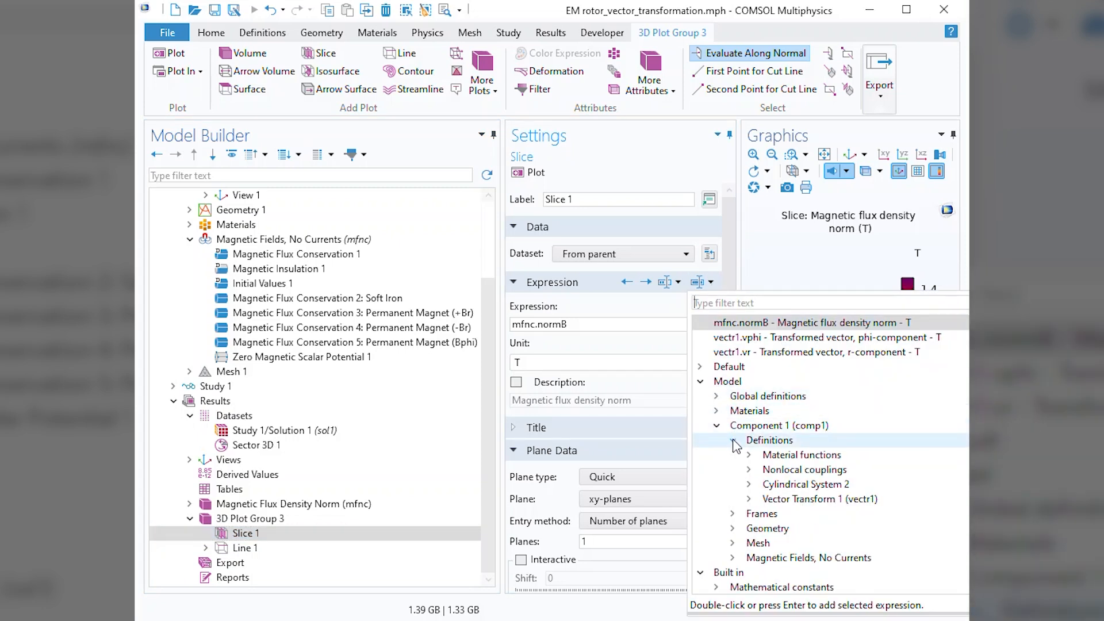
{"action": "left_click", "coordinate": [749, 499]}
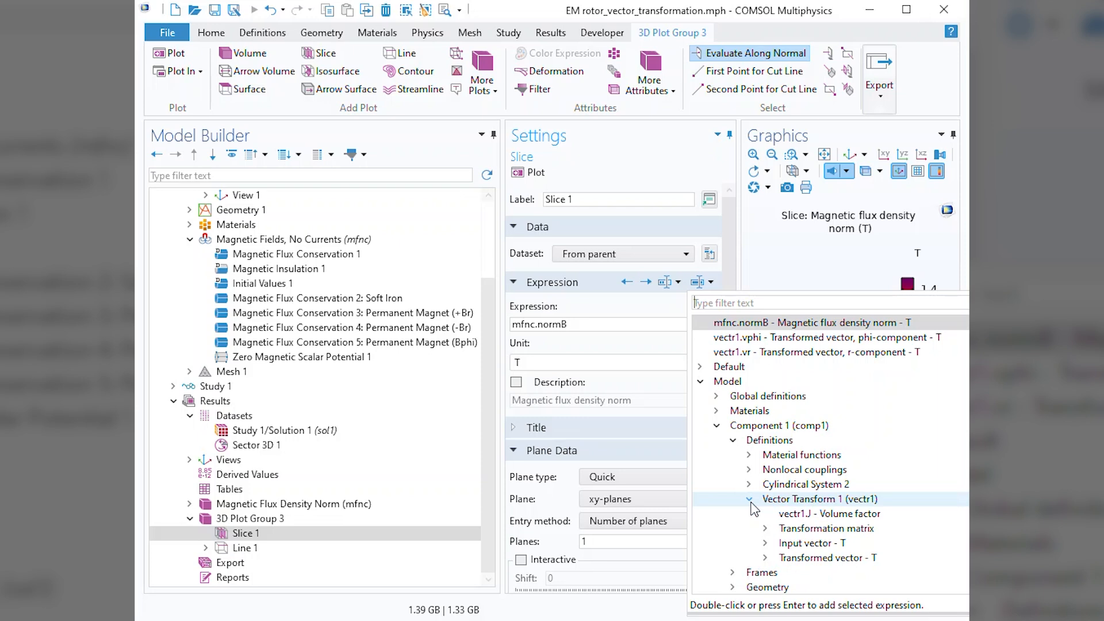
{"action": "left_click", "coordinate": [766, 558]}
{"action": "scroll", "coordinate": [885, 491], "scroll_direction": "down", "scroll_amount": 1}
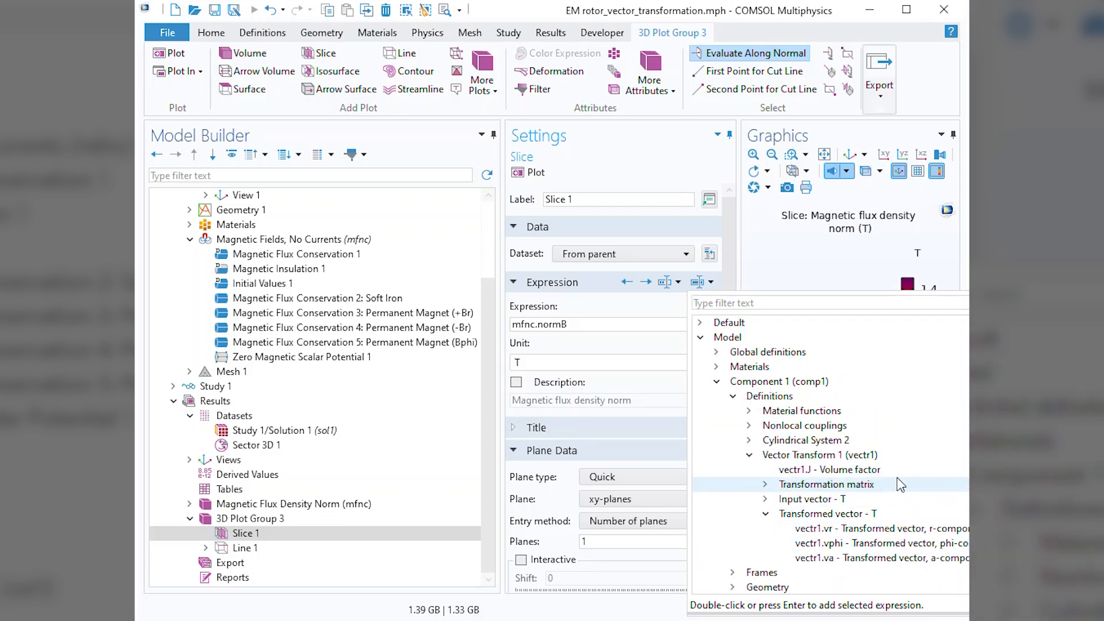
{"action": "double_click", "coordinate": [895, 530]}
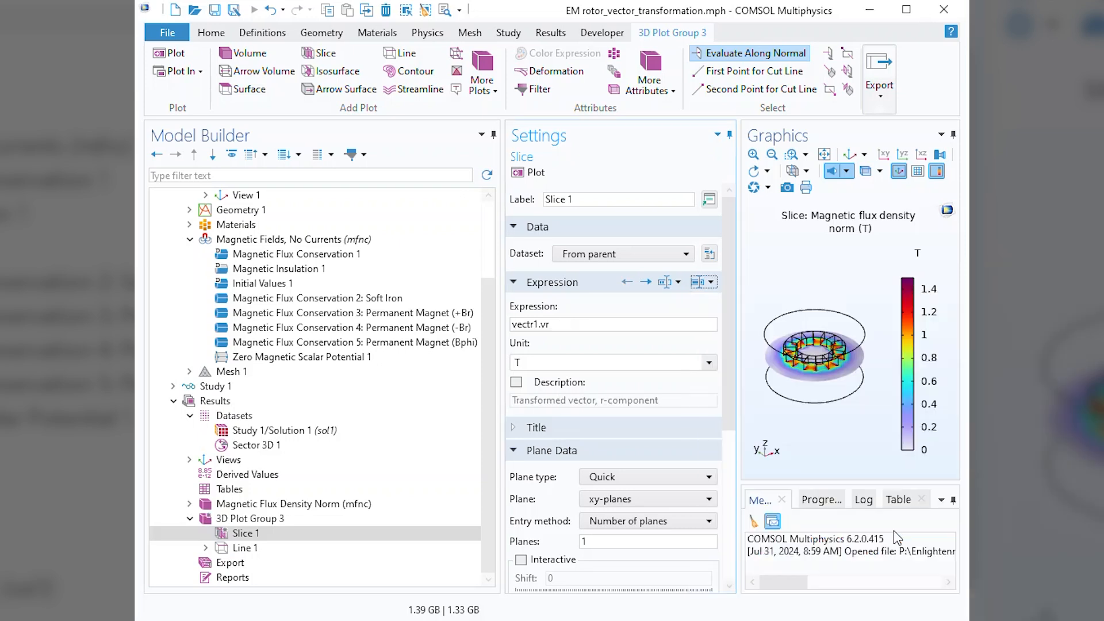
{"action": "left_click", "coordinate": [529, 172]}
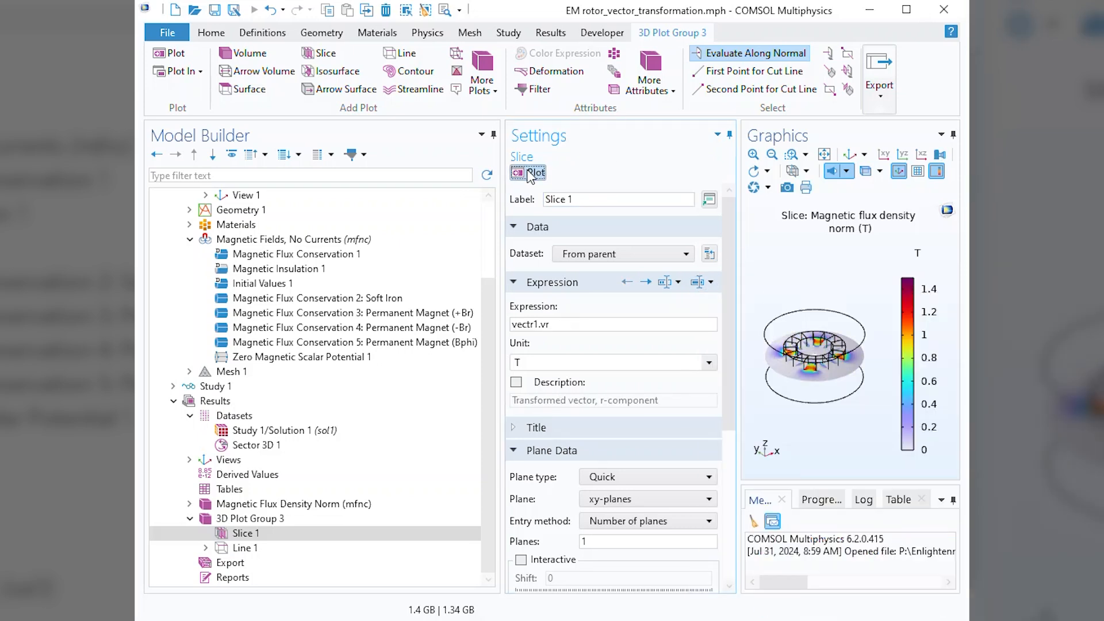
{"action": "left_click", "coordinate": [884, 156]}
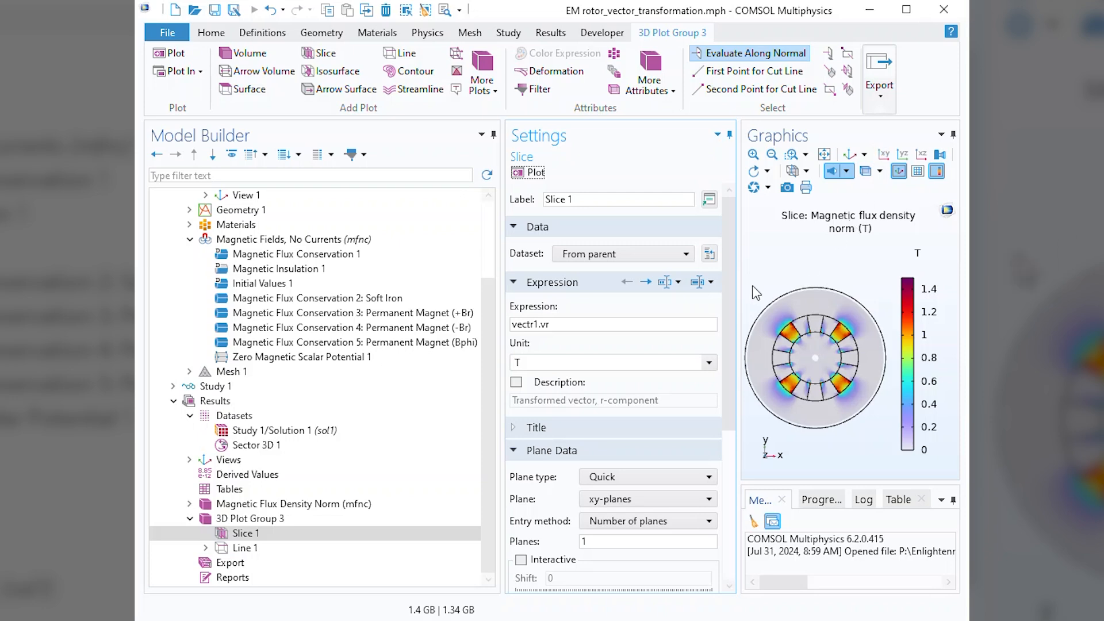
Replace the Slice 1 expression with the transformed vector's phi-component, vectr1.vphi, and plot it.
{"action": "left_click", "coordinate": [717, 285]}
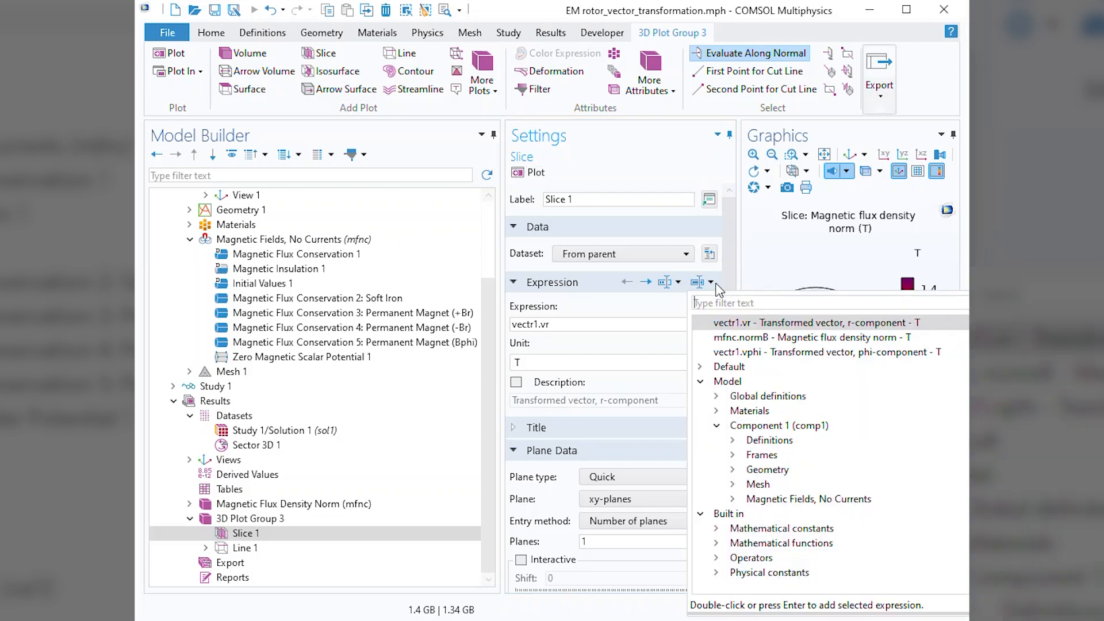
{"action": "left_click", "coordinate": [733, 440]}
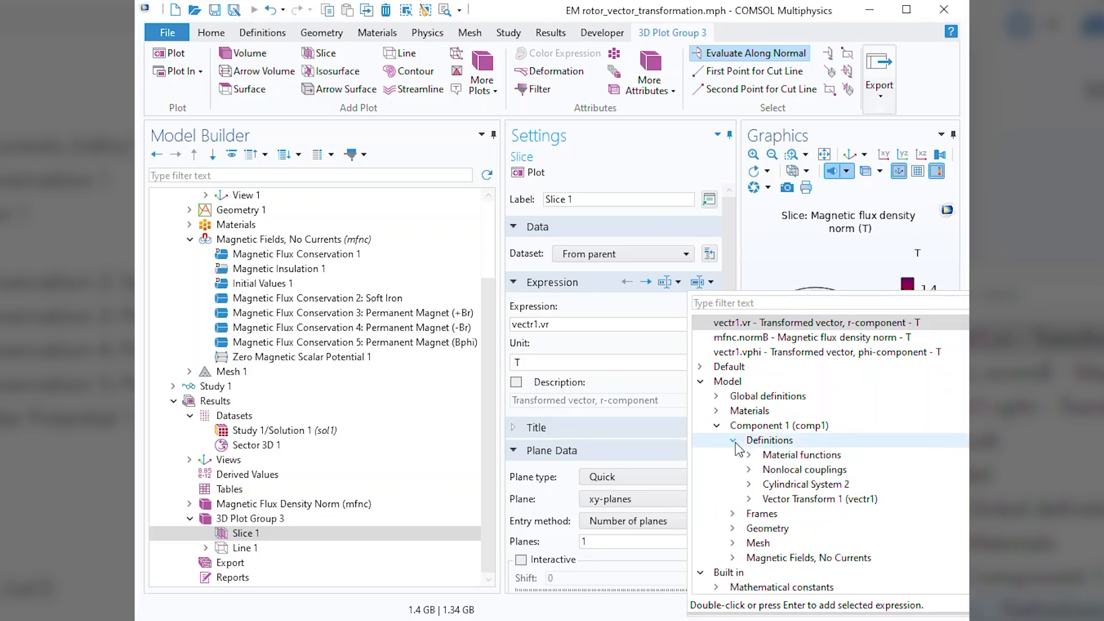
{"action": "left_click", "coordinate": [750, 499]}
{"action": "left_click", "coordinate": [765, 559]}
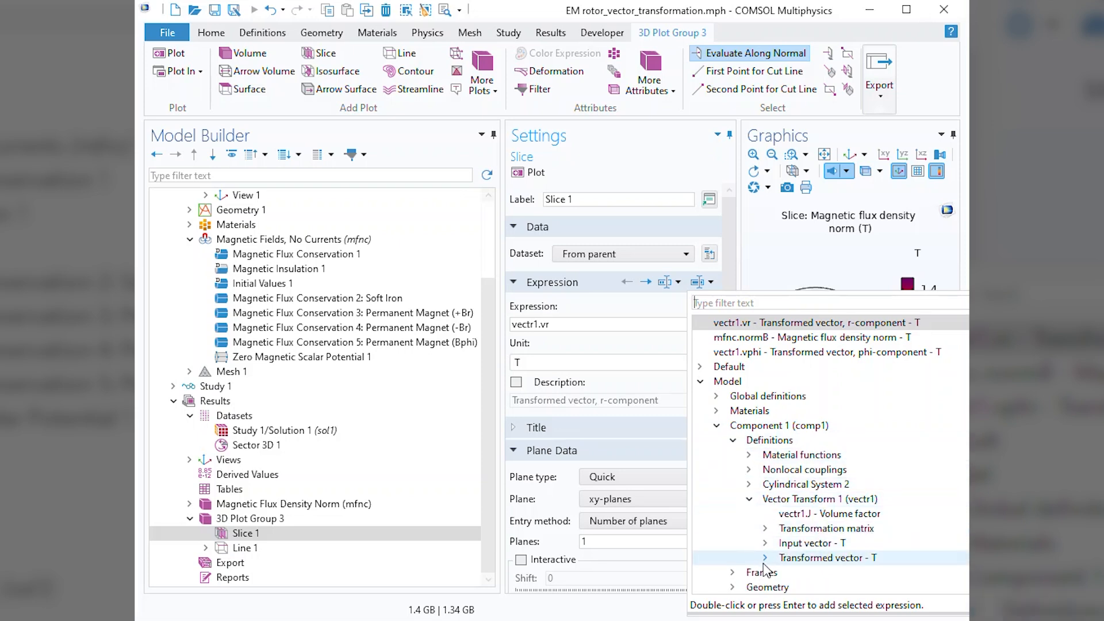
{"action": "scroll", "coordinate": [926, 492], "scroll_direction": "down", "scroll_amount": 1}
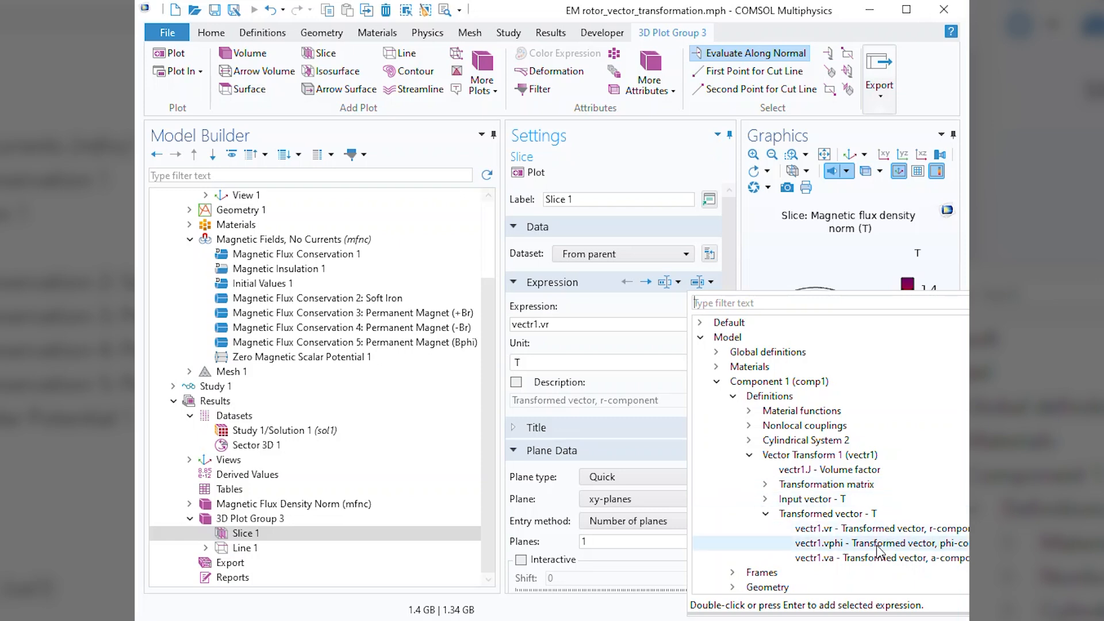
{"action": "double_click", "coordinate": [878, 551]}
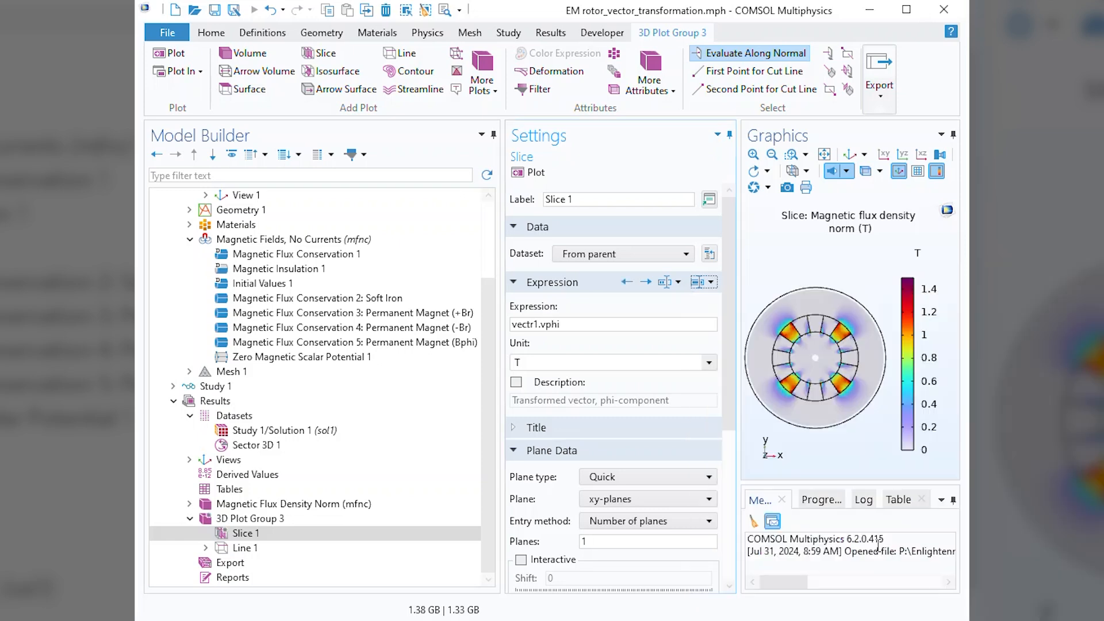
{"action": "left_click", "coordinate": [529, 174]}
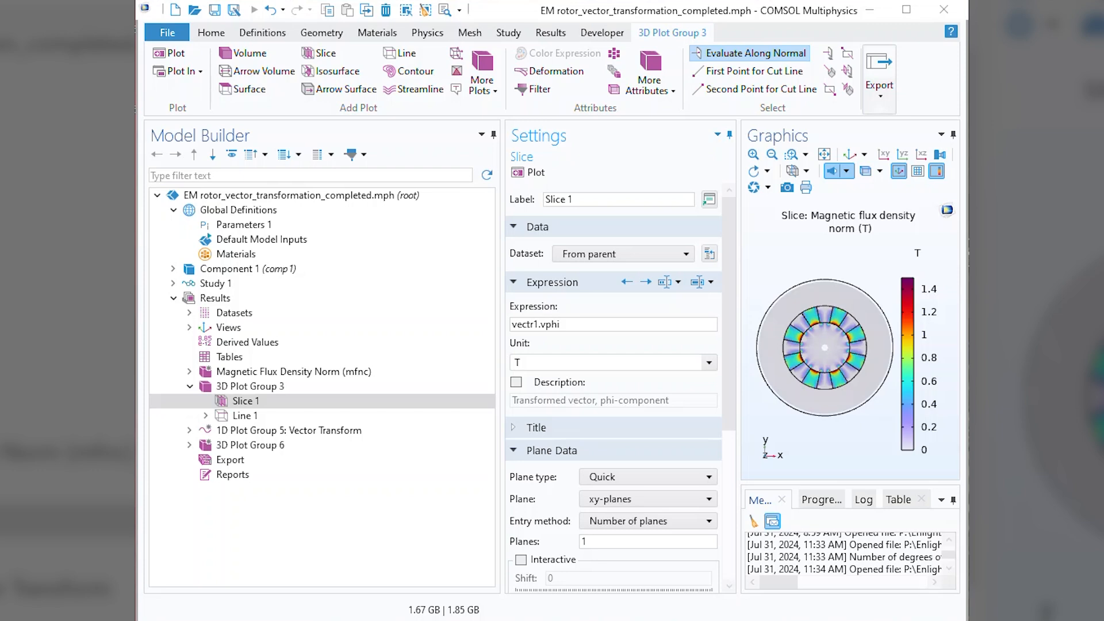
Open the model file stress_tensor_matrix_transform.mph from the 20_Tips & Tricks - Transform Utility folder.
{"action": "left_click", "coordinate": [169, 34]}
{"action": "left_click", "coordinate": [180, 96]}
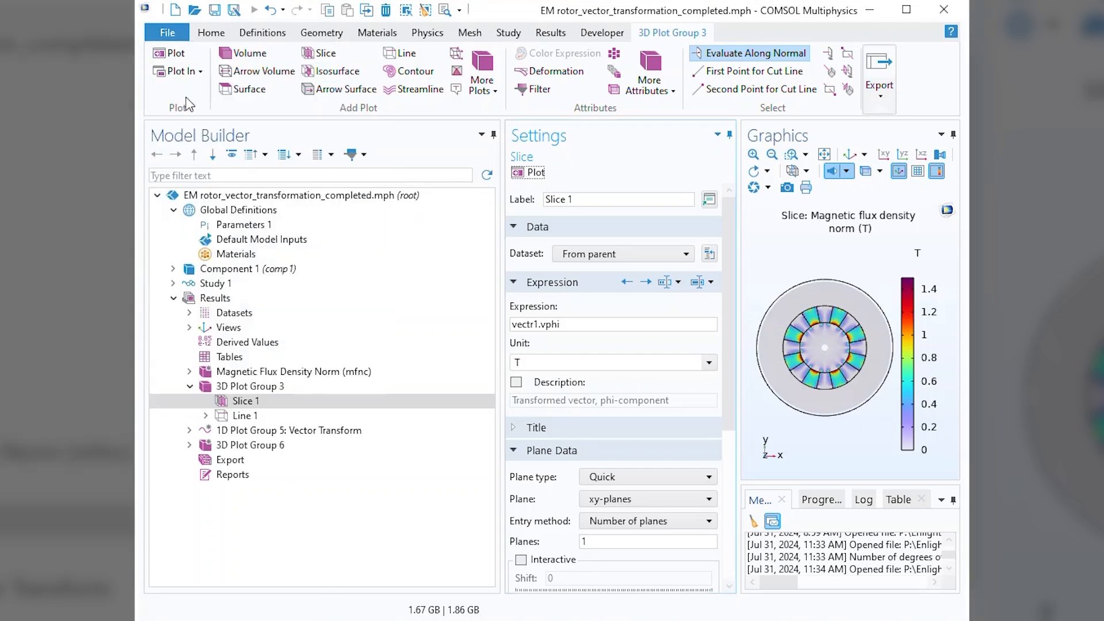
{"action": "left_click", "coordinate": [347, 149]}
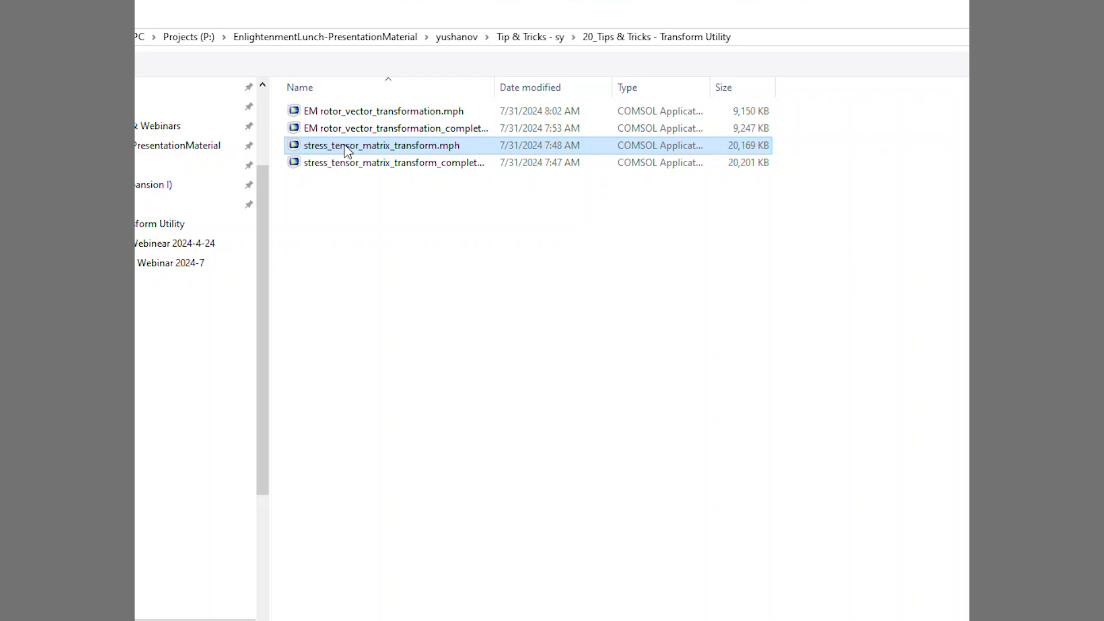
{"action": "left_click", "coordinate": [347, 148]}
{"action": "left_click", "coordinate": [291, 147]}
{"action": "double_click", "coordinate": [291, 147]}
Review the model's definitions and geometry, and the Fixed Constraint 1 and Prescribed Displacement 1 settings under Solid Mechanics.
{"action": "left_click", "coordinate": [244, 297]}
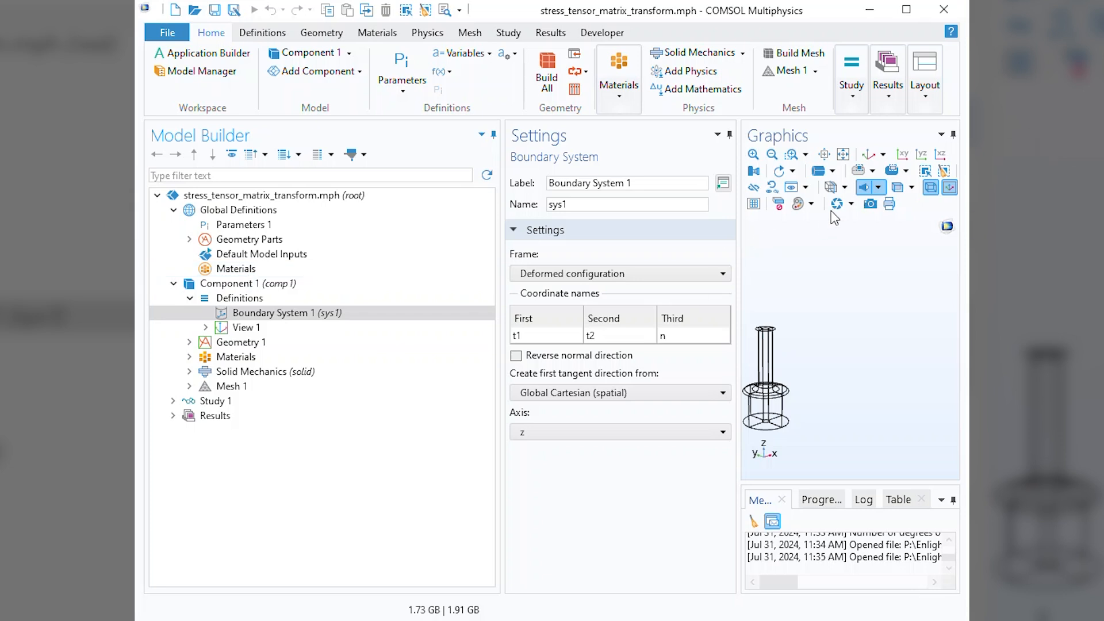
{"action": "left_click", "coordinate": [869, 156]}
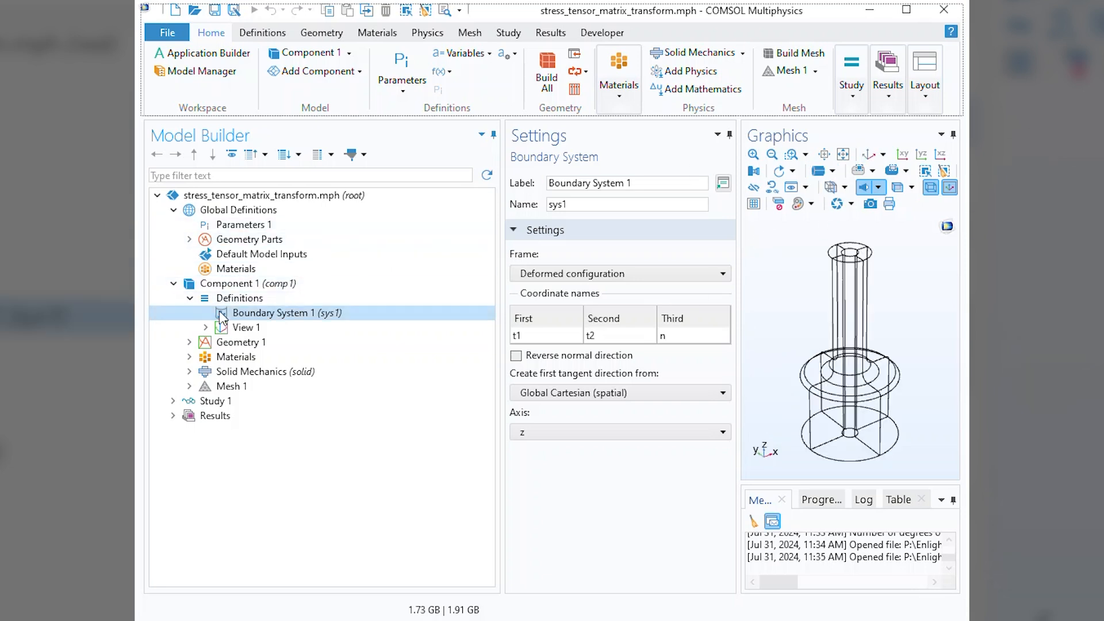
{"action": "left_click", "coordinate": [190, 372]}
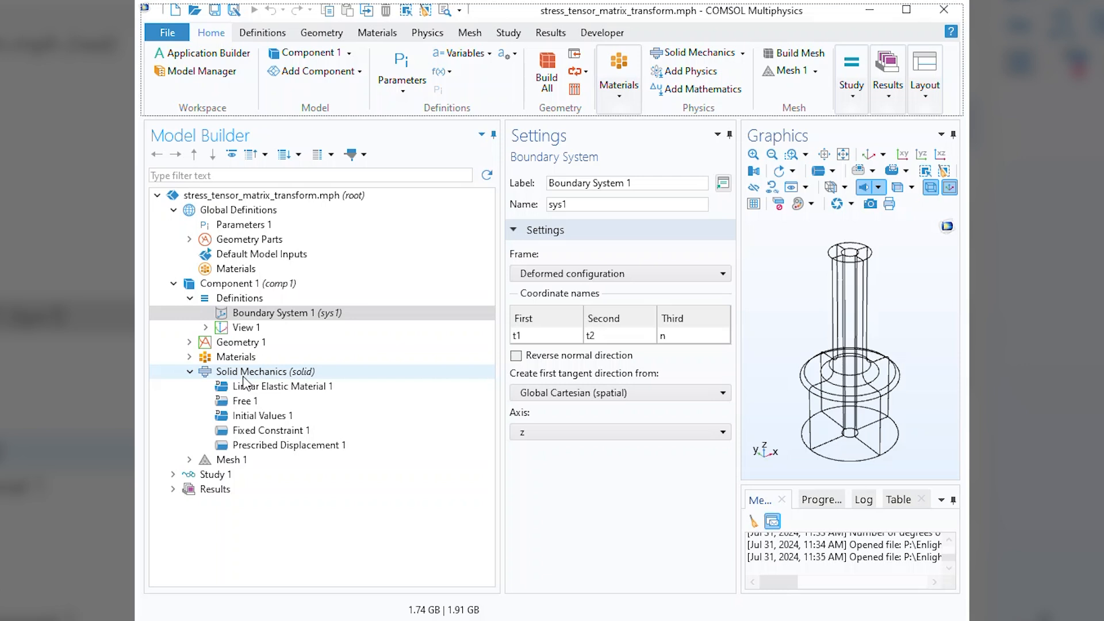
{"action": "left_click", "coordinate": [288, 437]}
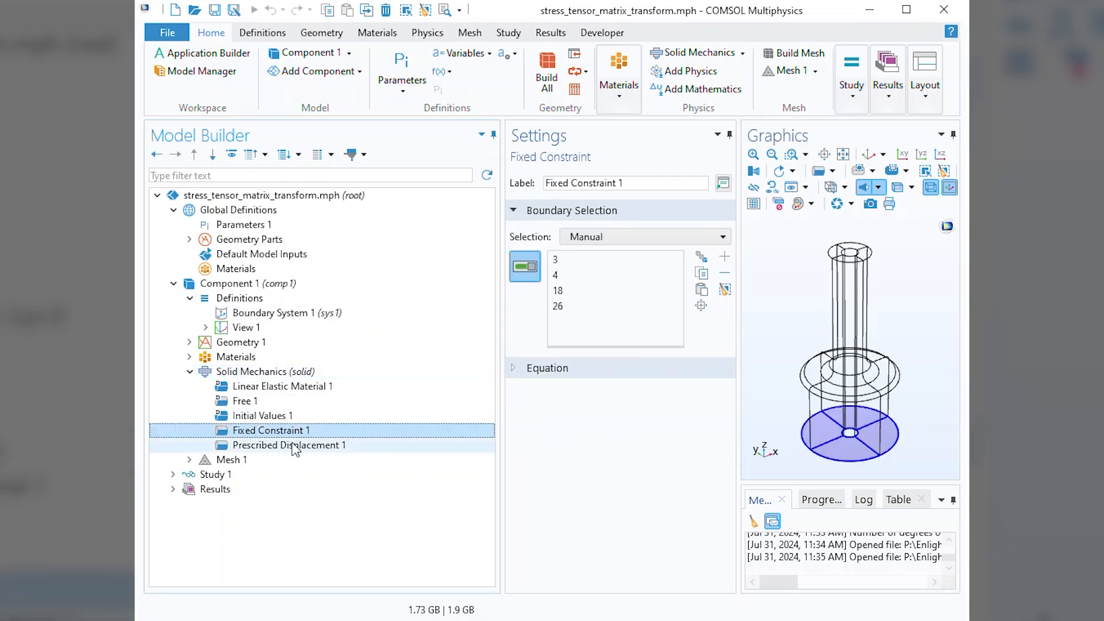
{"action": "left_click", "coordinate": [293, 447]}
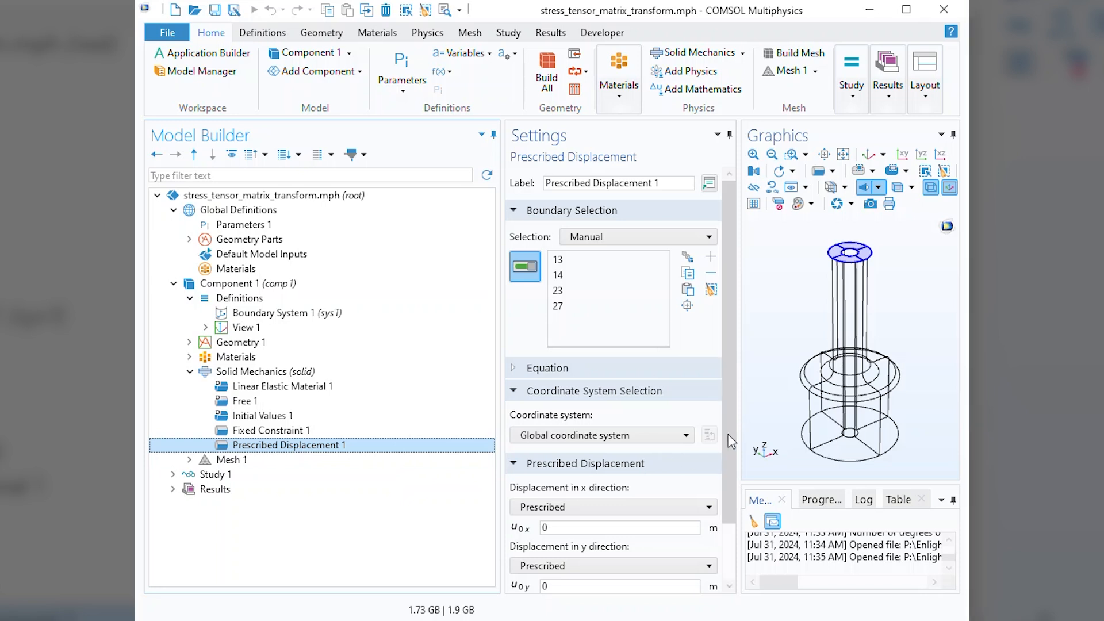
{"action": "left_click_drag", "start_coordinate": [727, 436], "coordinate": [727, 494]}
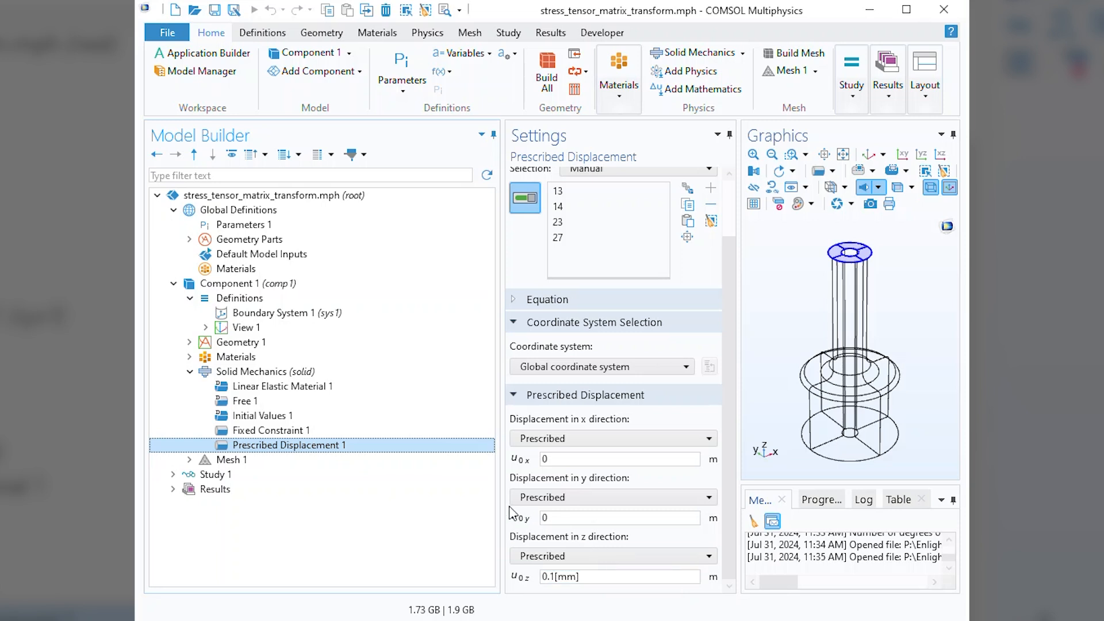
Display the Stress (solid) plot group and inspect the von Mises stress distribution on the part.
{"action": "left_click", "coordinate": [172, 489]}
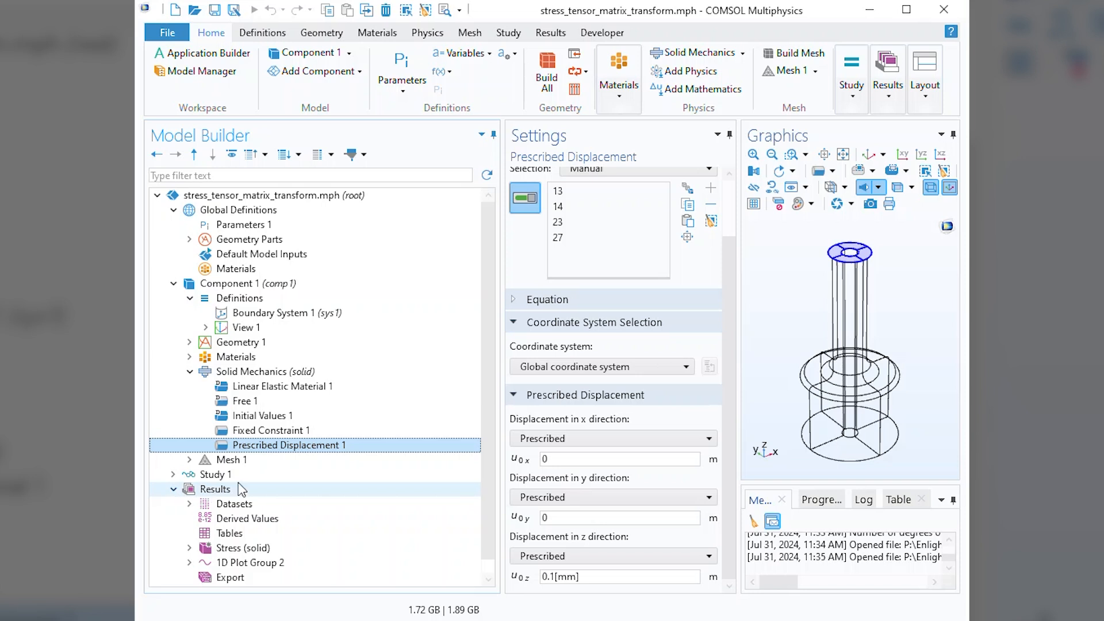
{"action": "left_click", "coordinate": [255, 552]}
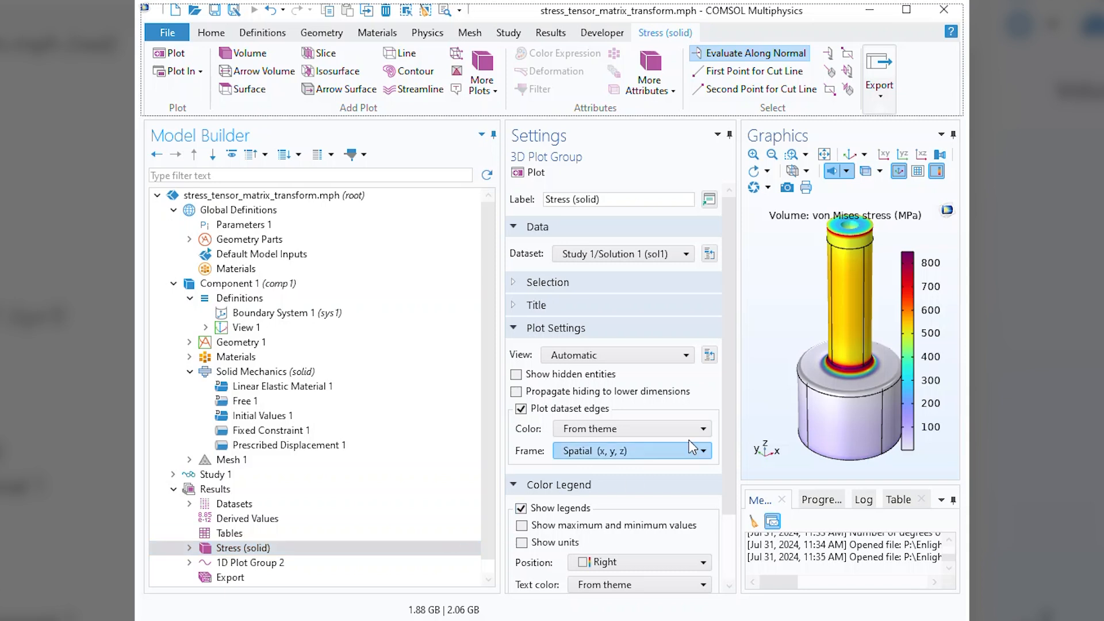
{"action": "right_click_drag", "start_coordinate": [779, 312], "coordinate": [772, 326]}
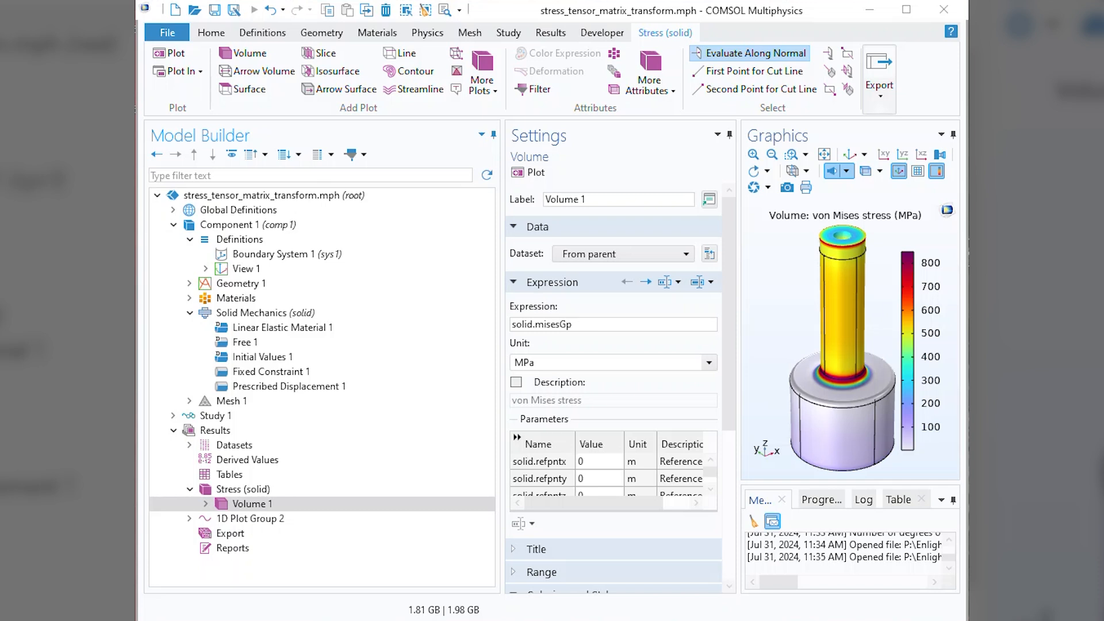
Add a cylindrical coordinate system to the Definitions of Component 1.
{"action": "right_click", "coordinate": [253, 243]}
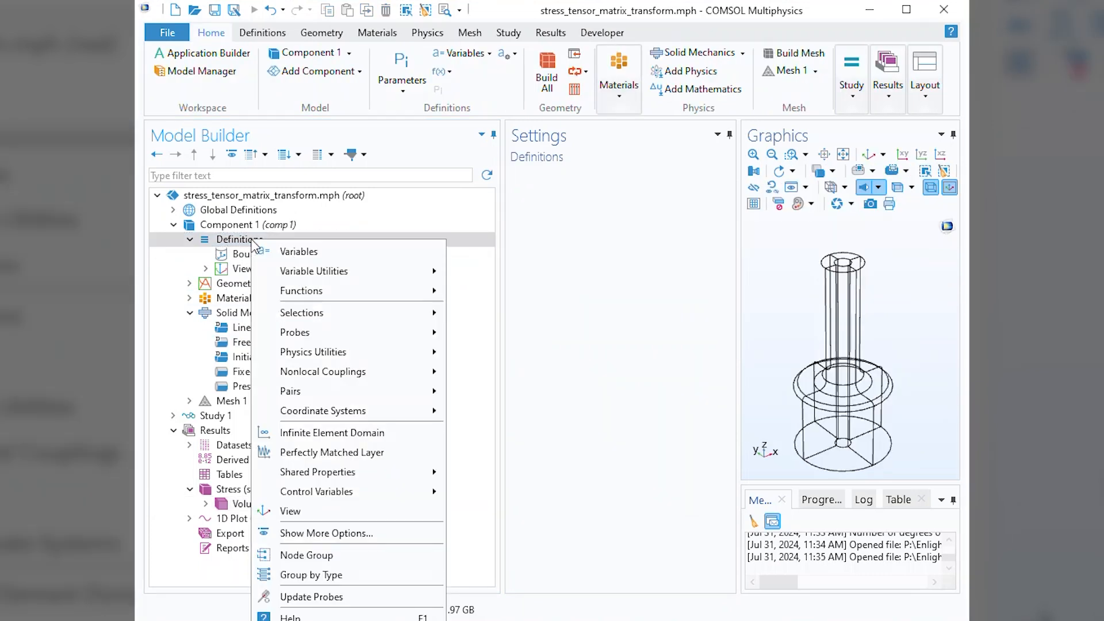
{"action": "mouse_move", "coordinate": [411, 416]}
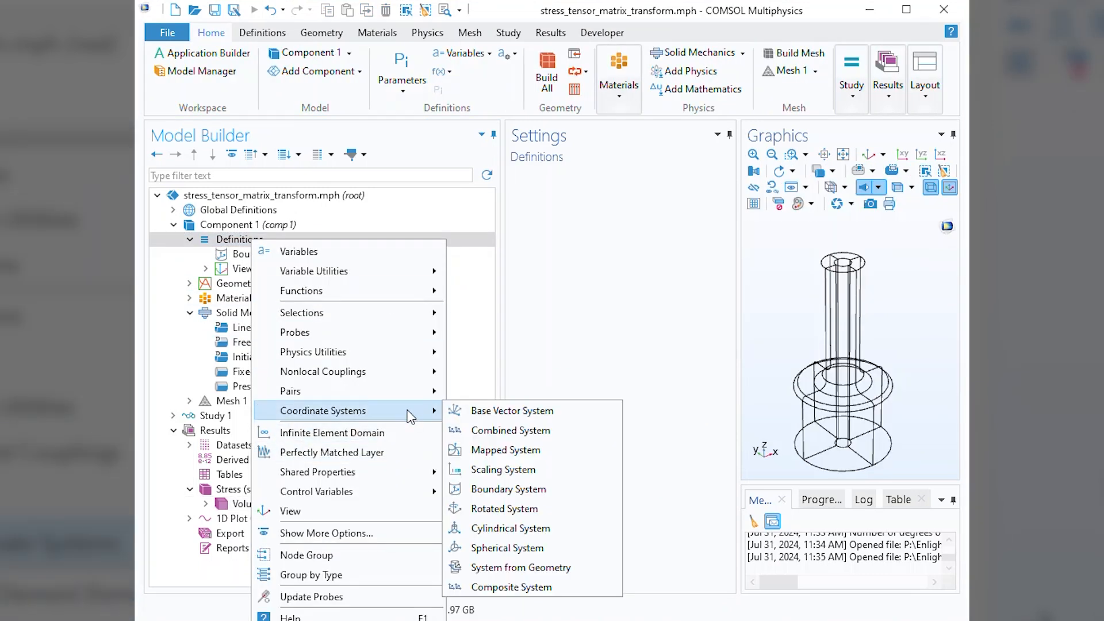
{"action": "left_click", "coordinate": [510, 528]}
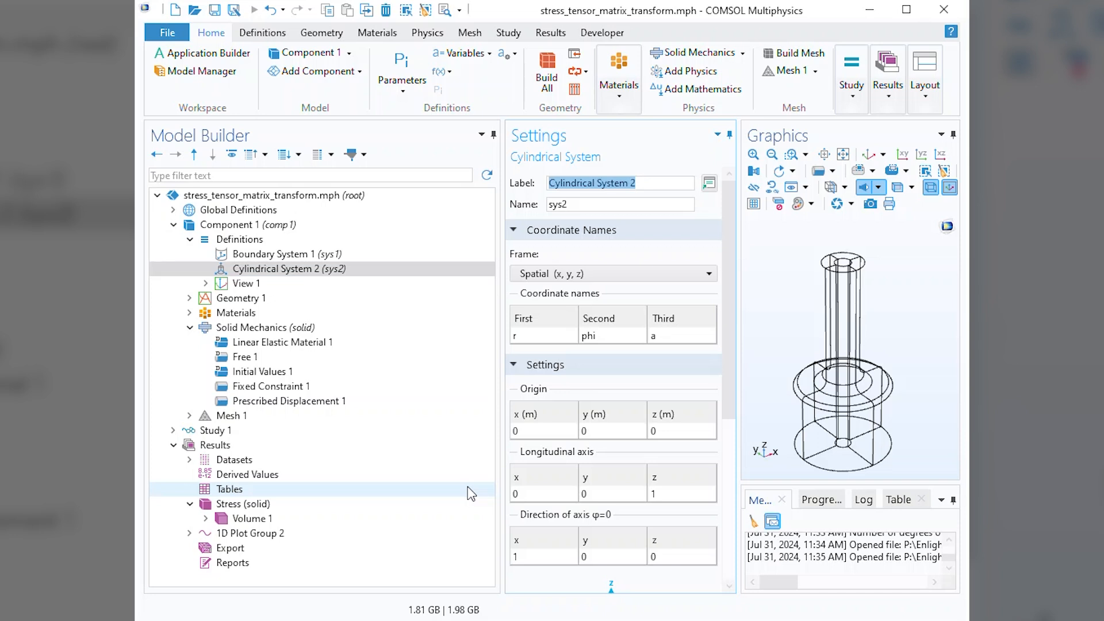
Add a Matrix Transform variable utility to the Definitions of Component 1 and apply it to all domains.
{"action": "right_click", "coordinate": [249, 245]}
{"action": "mouse_move", "coordinate": [336, 285]}
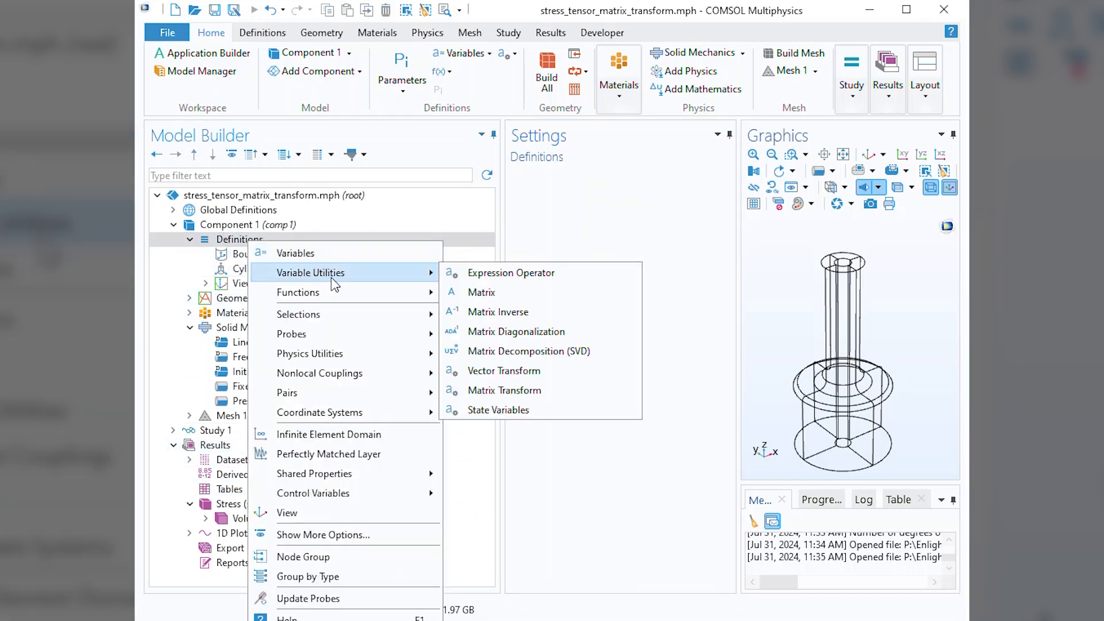
{"action": "left_click", "coordinate": [520, 392]}
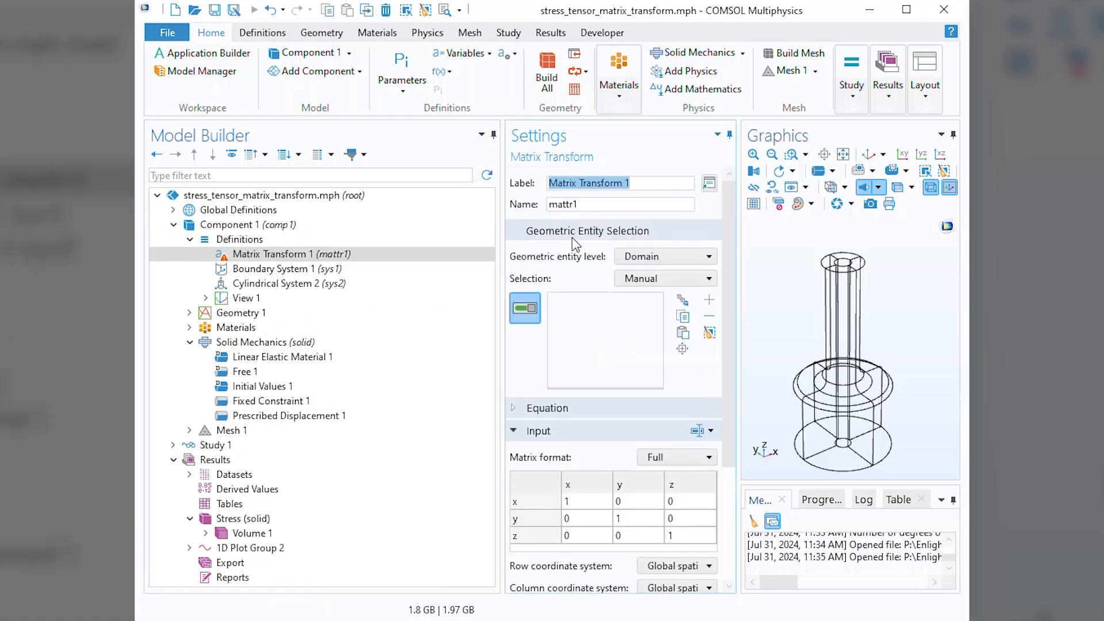
{"action": "left_click", "coordinate": [676, 279]}
{"action": "left_click", "coordinate": [672, 311]}
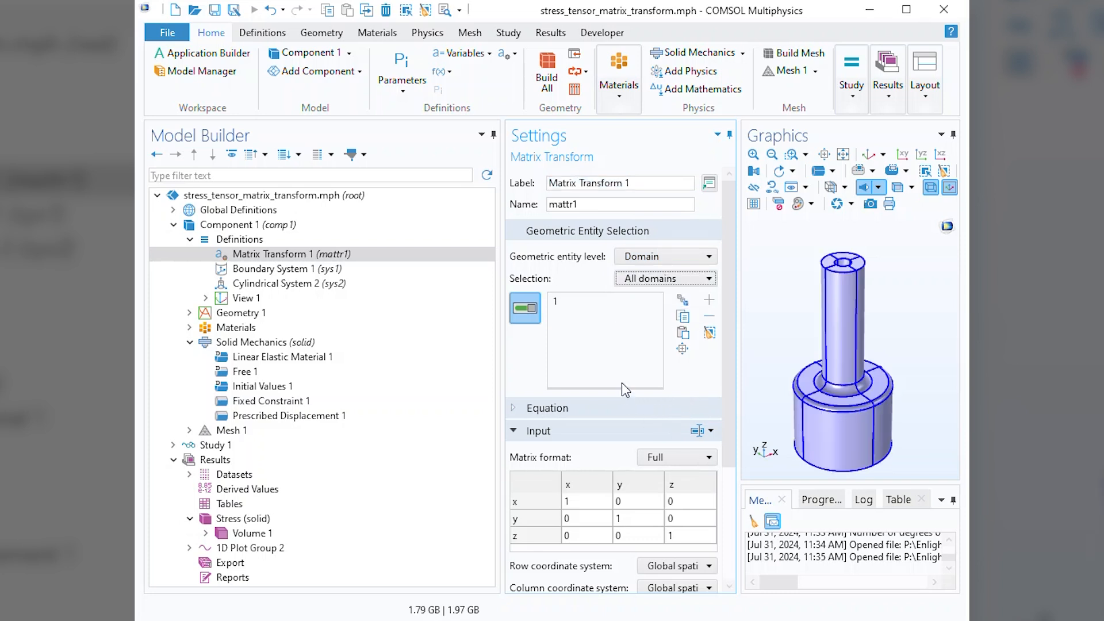
{"action": "left_click_drag", "start_coordinate": [622, 388], "coordinate": [620, 316]}
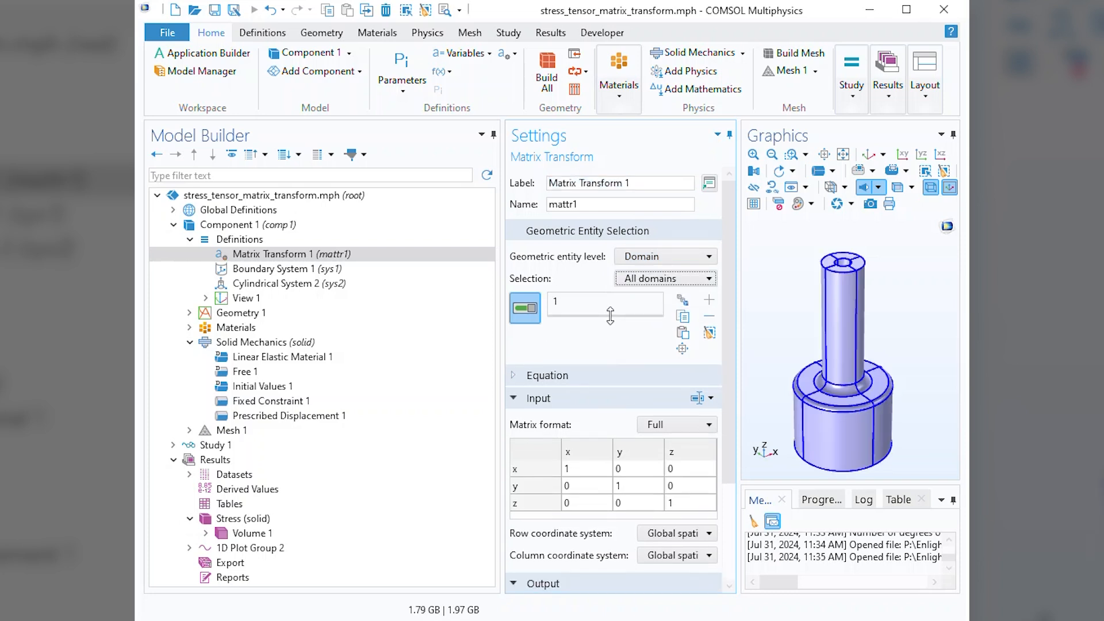
Set the matrix transform's input to the symmetric Solid Mechanics stress tensor with components solid.sxx through solid.szz.
{"action": "left_click", "coordinate": [712, 400]}
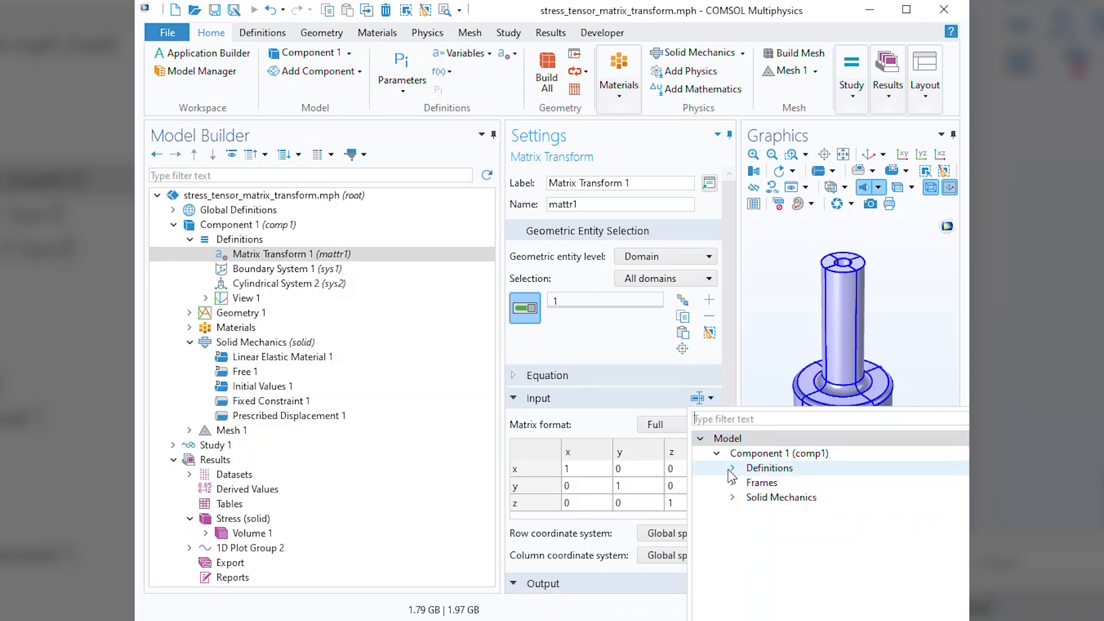
{"action": "left_click", "coordinate": [733, 499]}
{"action": "left_click", "coordinate": [749, 527]}
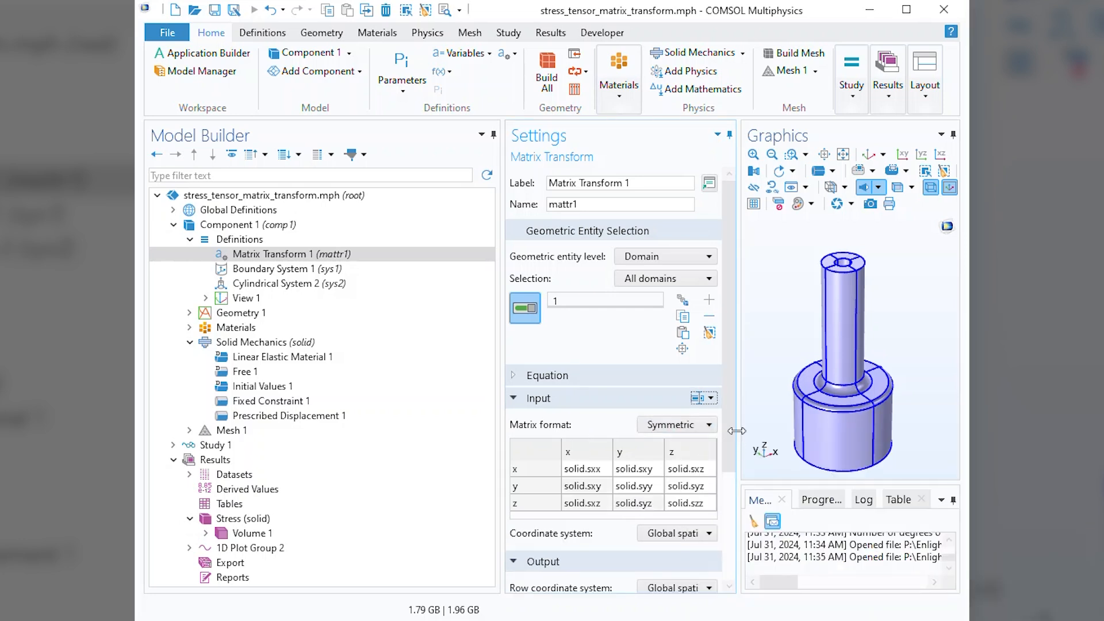
{"action": "left_click_drag", "start_coordinate": [736, 430], "coordinate": [765, 425]}
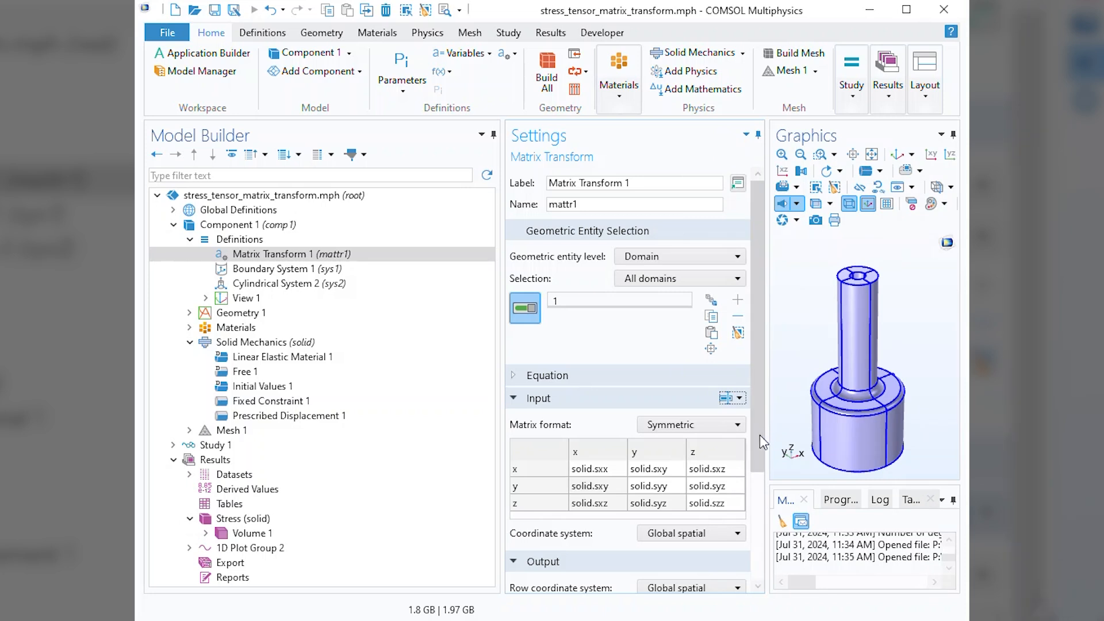
Set both the row and column output coordinate systems of the matrix transform to Cylindrical System 2 (sys2).
{"action": "scroll", "coordinate": [760, 435], "scroll_direction": "down", "scroll_amount": 3}
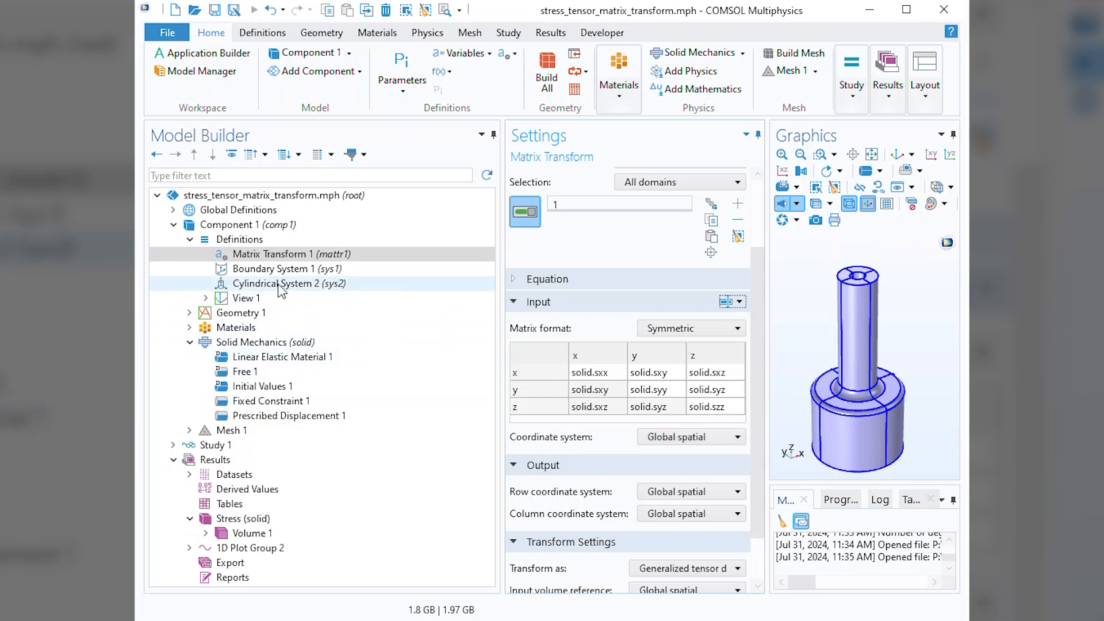
{"action": "scroll", "coordinate": [761, 463], "scroll_direction": "down", "scroll_amount": 2}
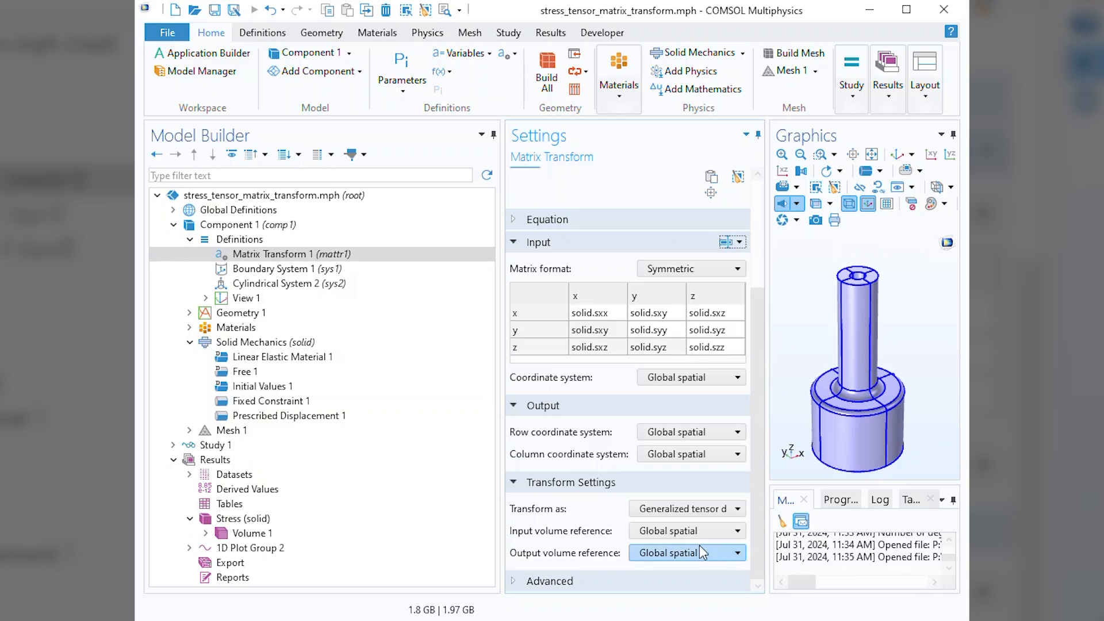
{"action": "left_click", "coordinate": [689, 435]}
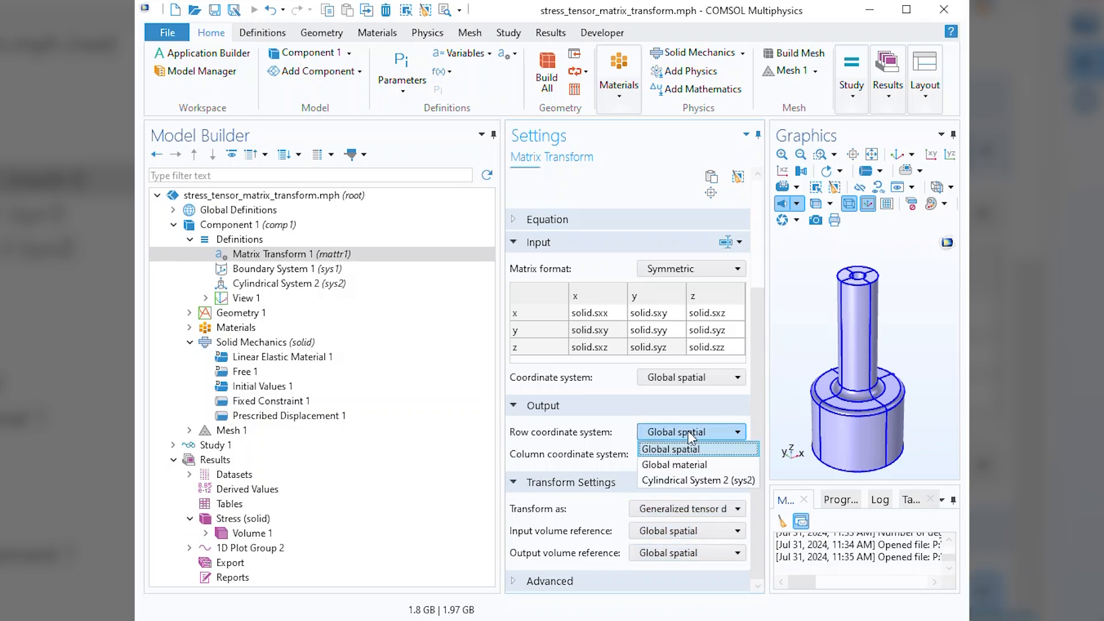
{"action": "left_click", "coordinate": [697, 483]}
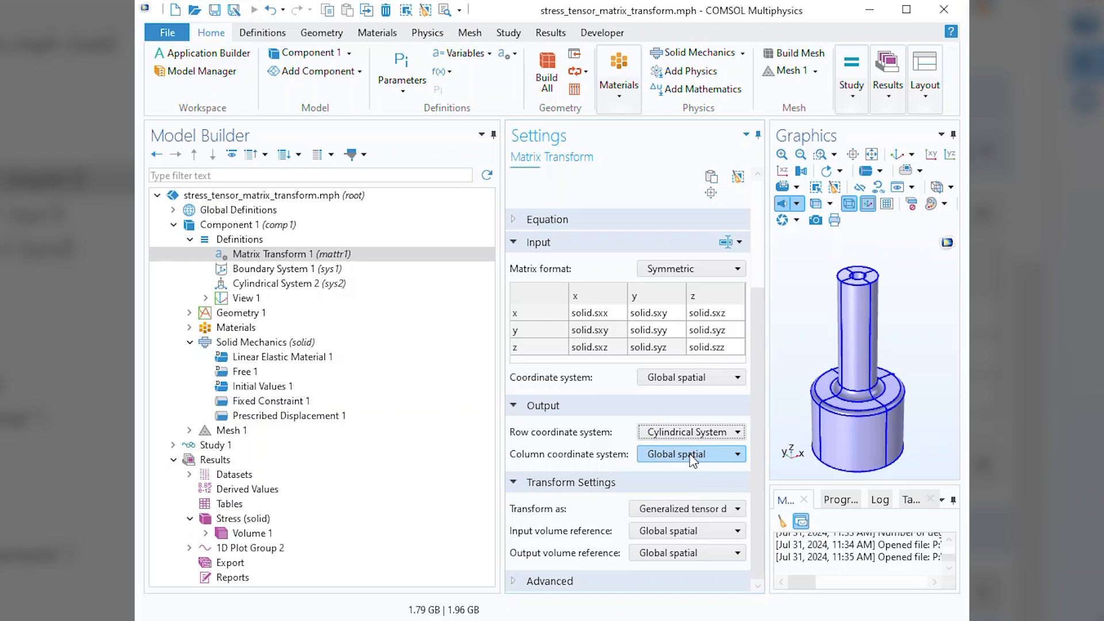
{"action": "left_click", "coordinate": [694, 454]}
{"action": "left_click", "coordinate": [714, 504]}
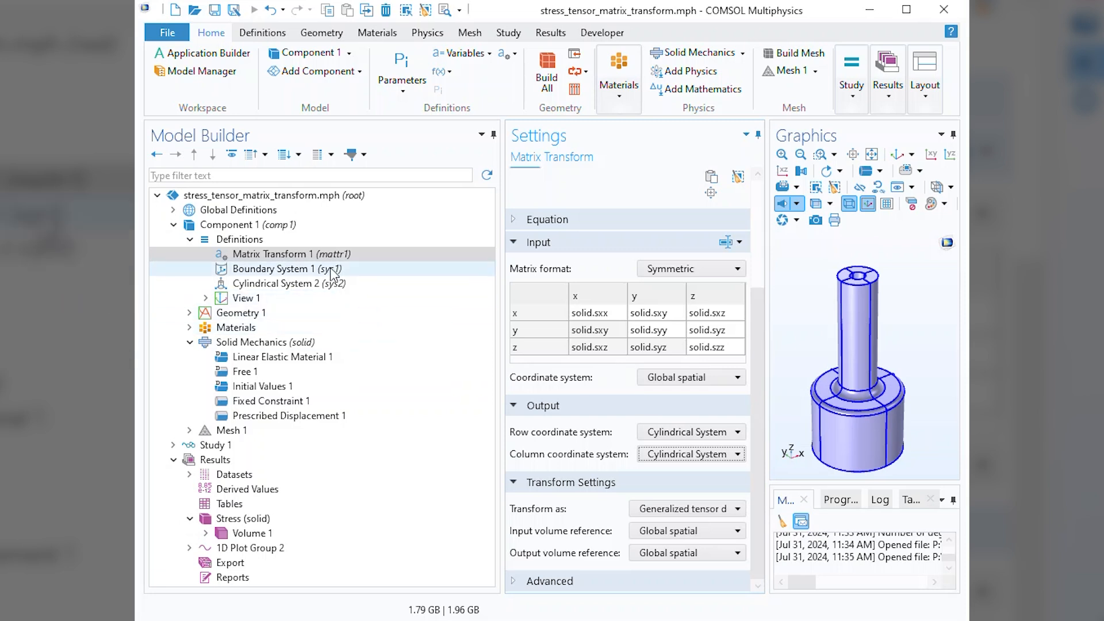
Update the solution of Study 1 to include the new matrix transform variables.
{"action": "left_click", "coordinate": [314, 256]}
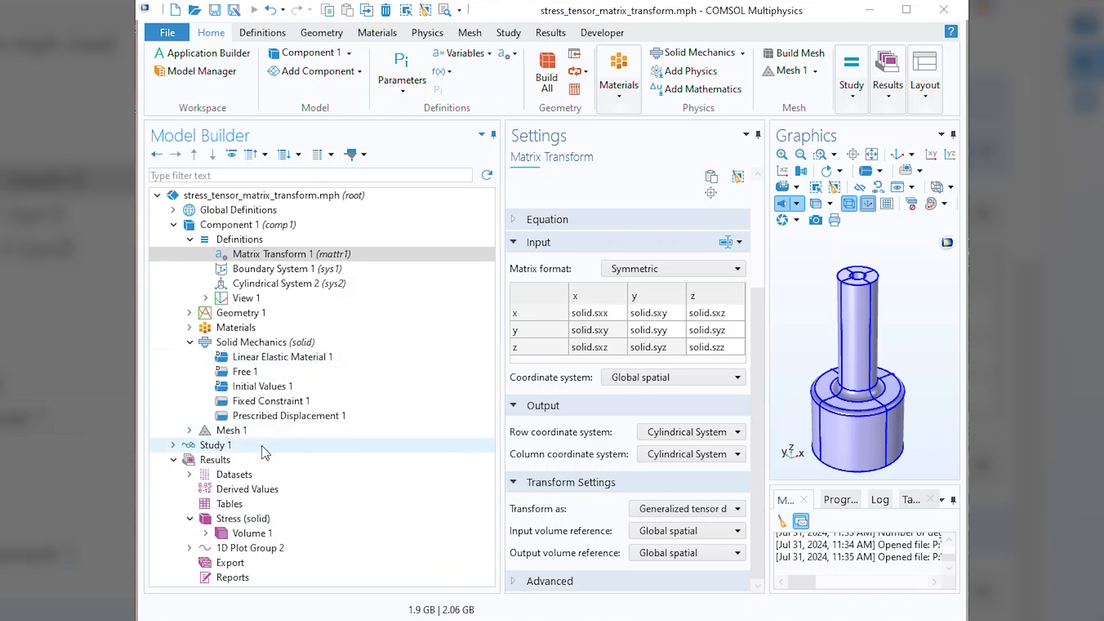
{"action": "left_click", "coordinate": [215, 449]}
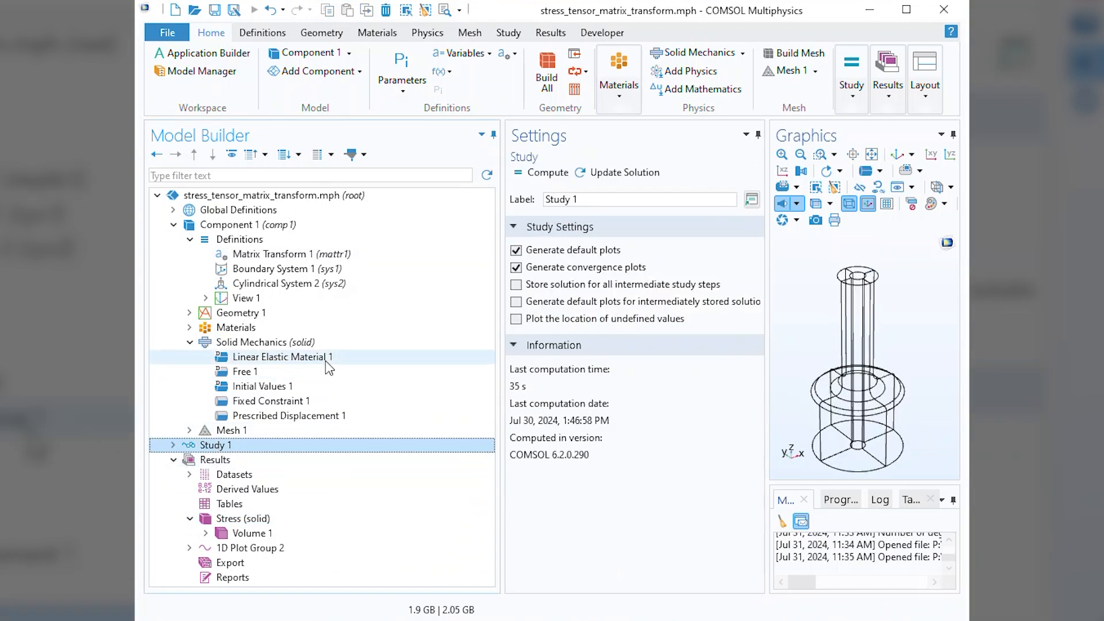
{"action": "left_click", "coordinate": [620, 175]}
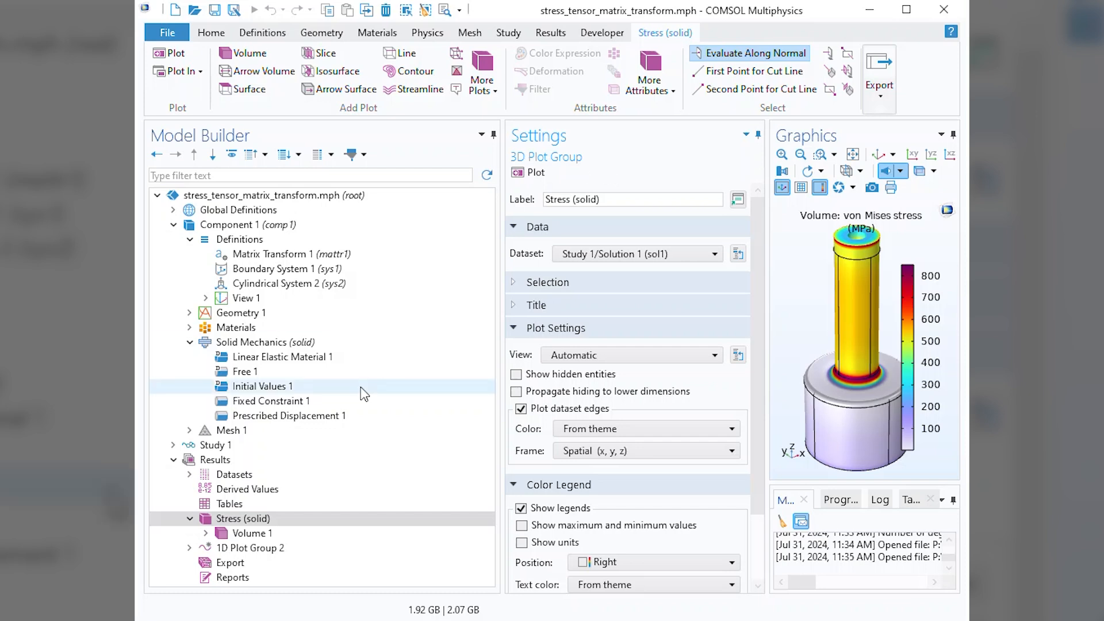
Review the edge selection and y-axis expression of Line Graph 1 in 1D Plot Group 2, and replot it.
{"action": "left_click", "coordinate": [191, 548]}
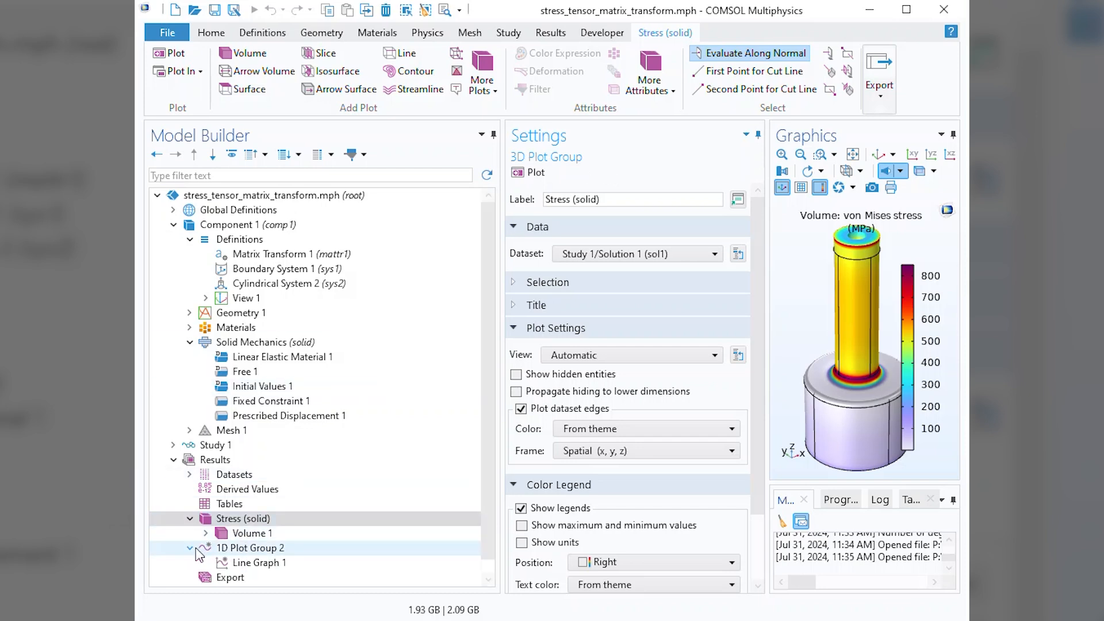
{"action": "left_click", "coordinate": [256, 563]}
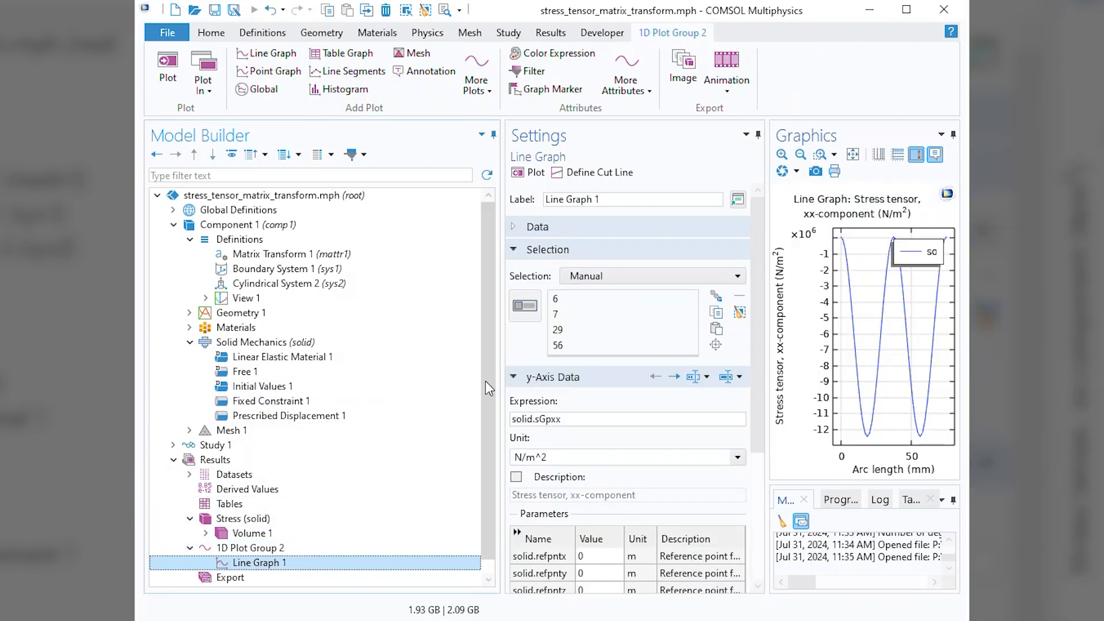
{"action": "left_click", "coordinate": [523, 307]}
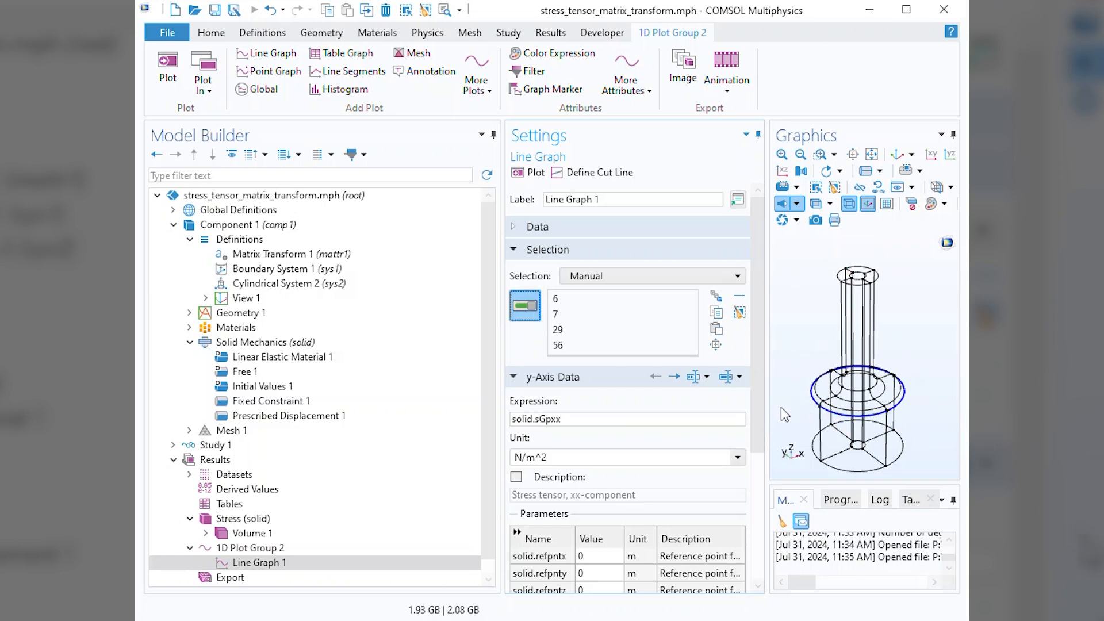
{"action": "left_click", "coordinate": [582, 423]}
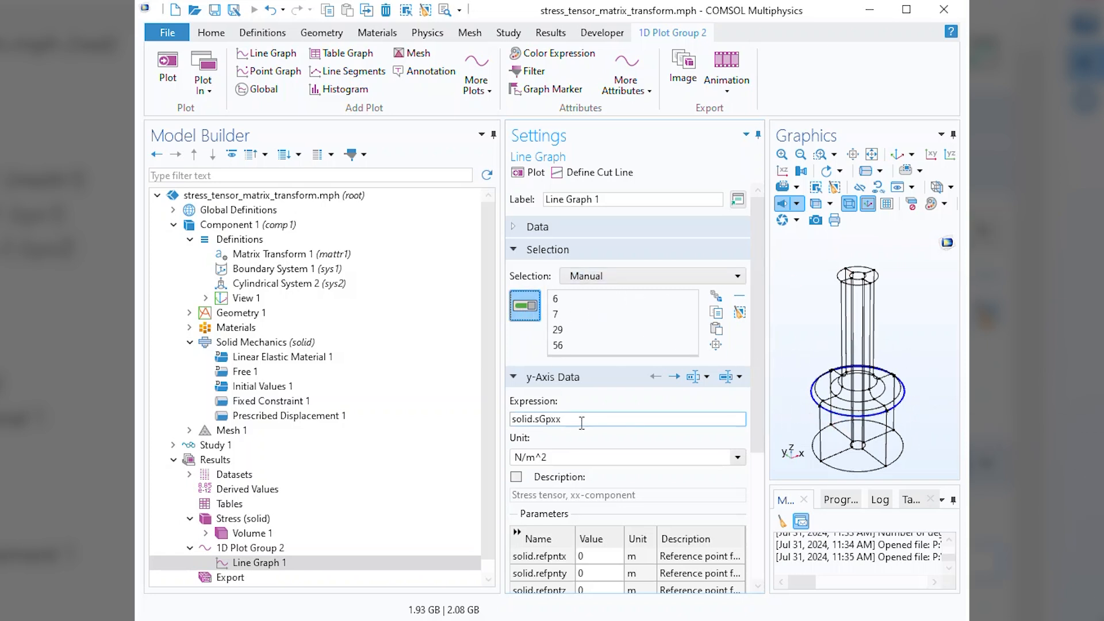
{"action": "left_click", "coordinate": [537, 173]}
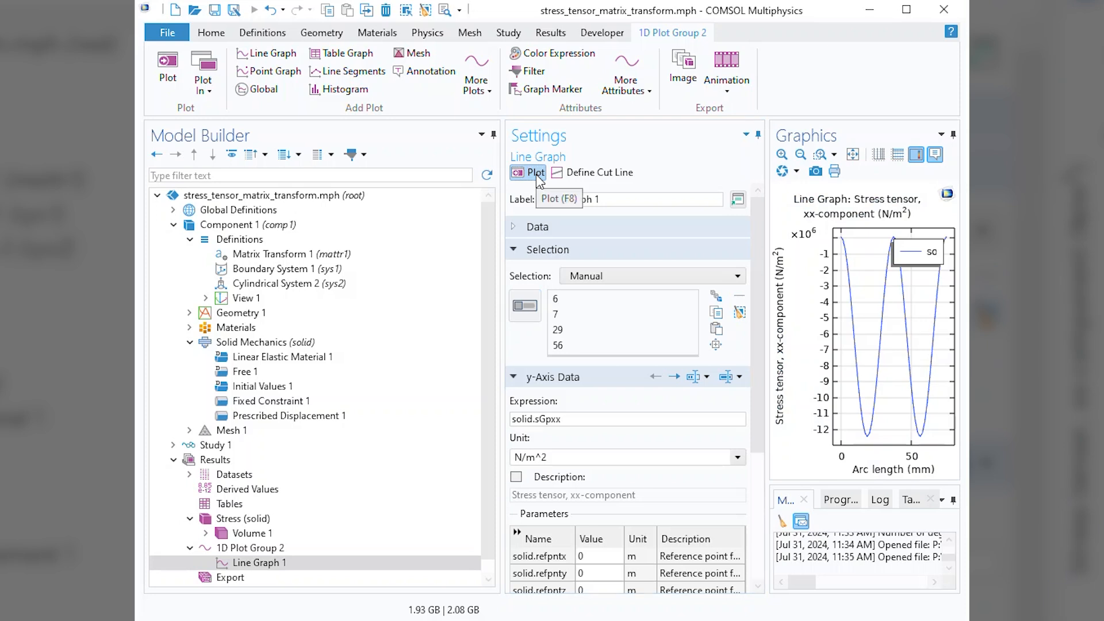
Duplicate Line Graph 1 within 1D Plot Group 2.
{"action": "left_click", "coordinate": [274, 565]}
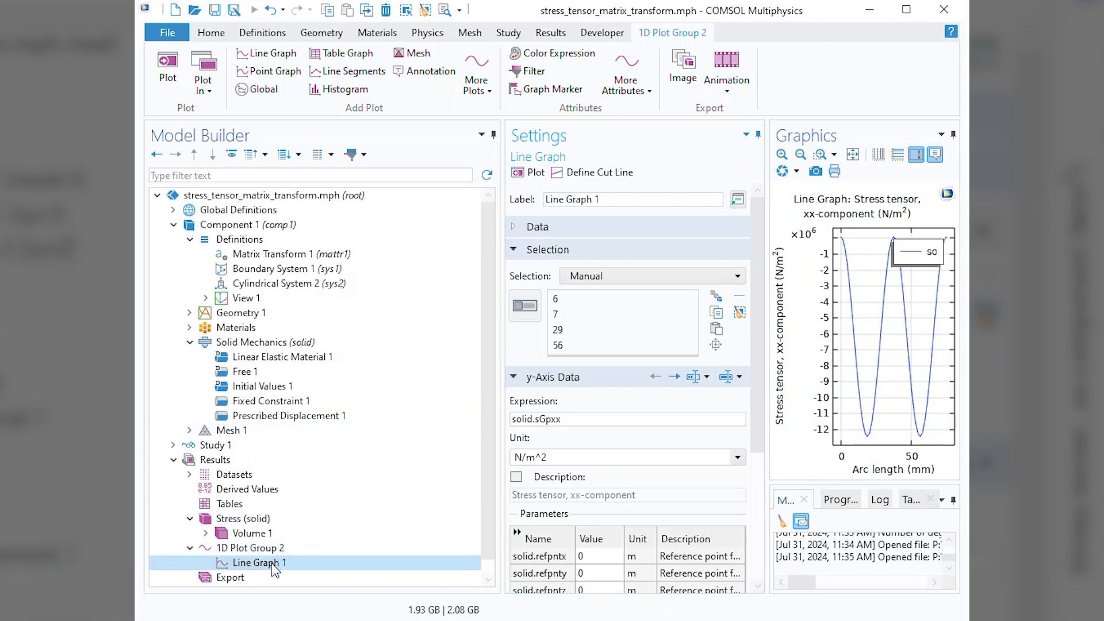
{"action": "right_click", "coordinate": [273, 565]}
{"action": "left_click", "coordinate": [324, 431]}
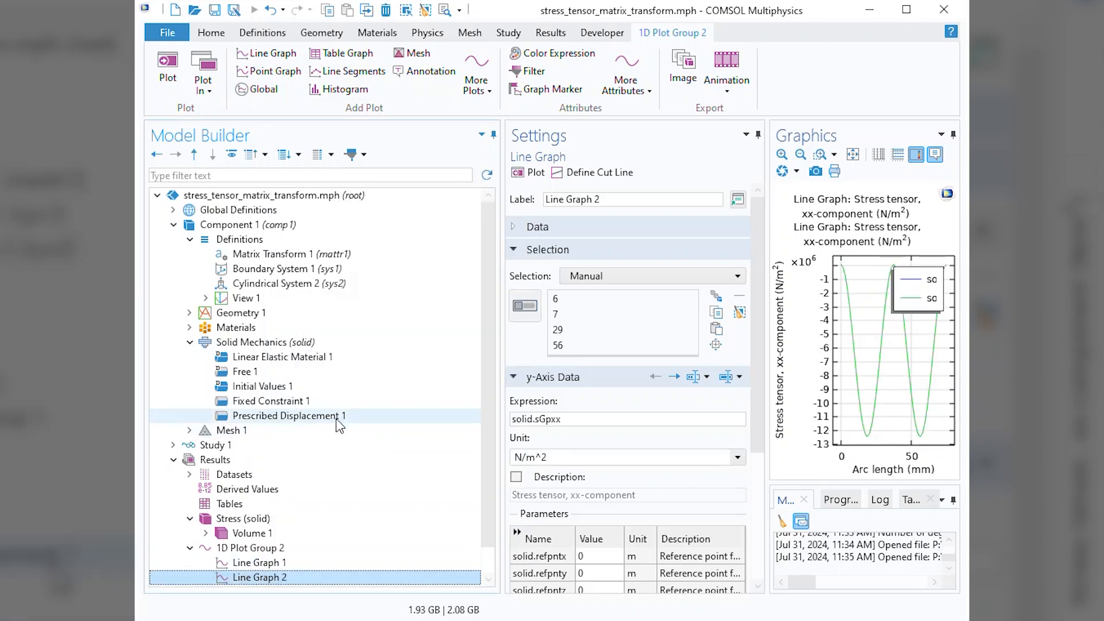
Set Line Graph 2's y-axis expression to the transformed matrix phiphi-component, mattr1.Vphiphi, from Matrix Transform 1, and plot it.
{"action": "left_click", "coordinate": [514, 253]}
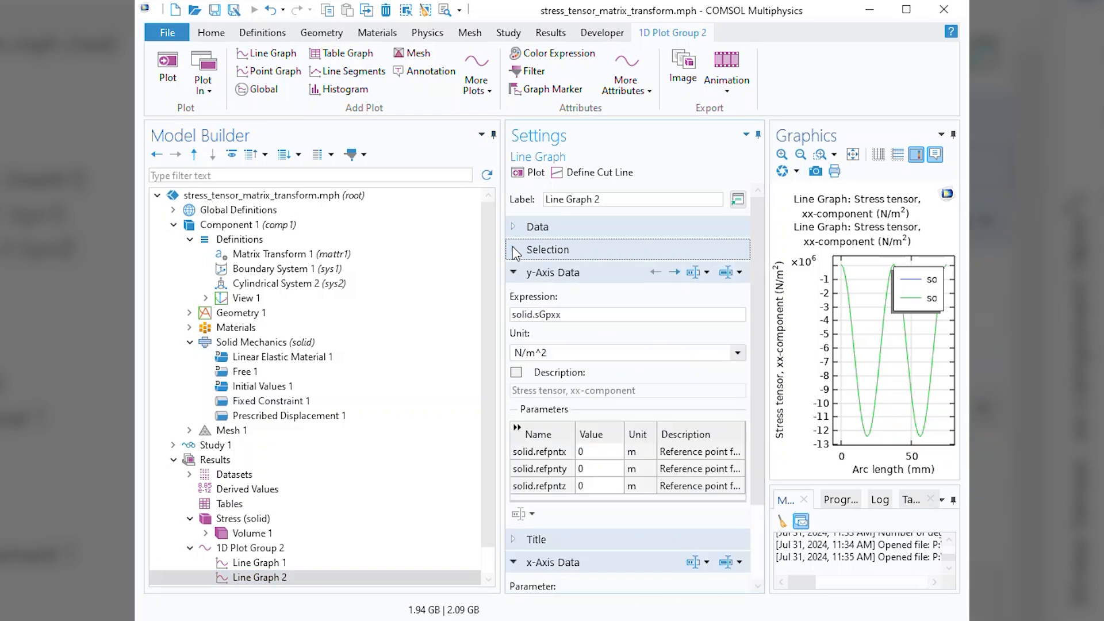
{"action": "left_click", "coordinate": [739, 273]}
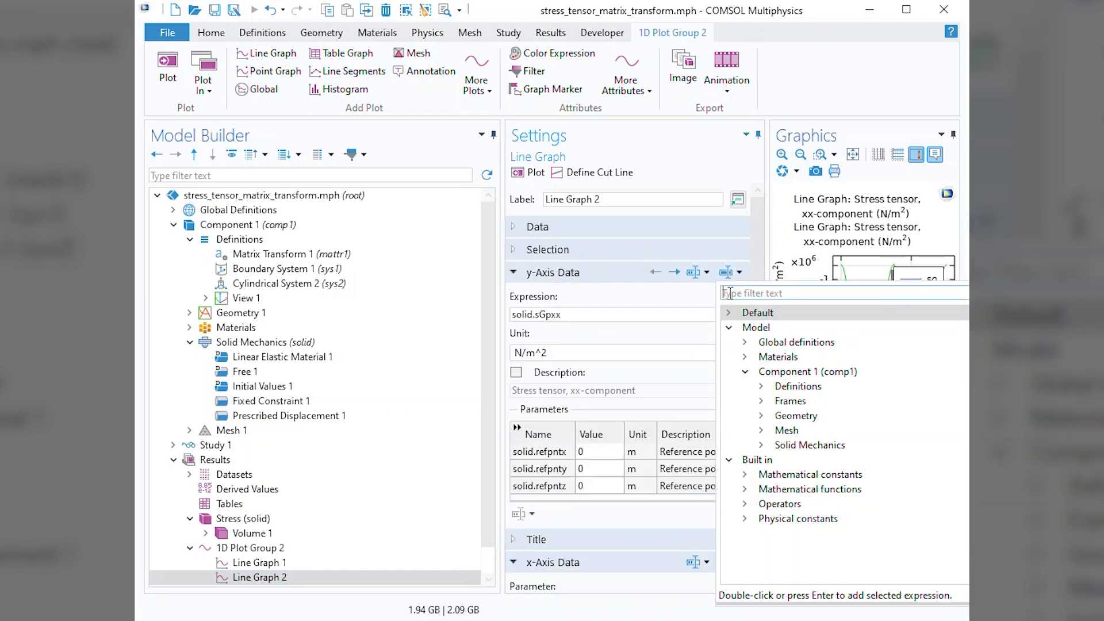
{"action": "left_click", "coordinate": [762, 387]}
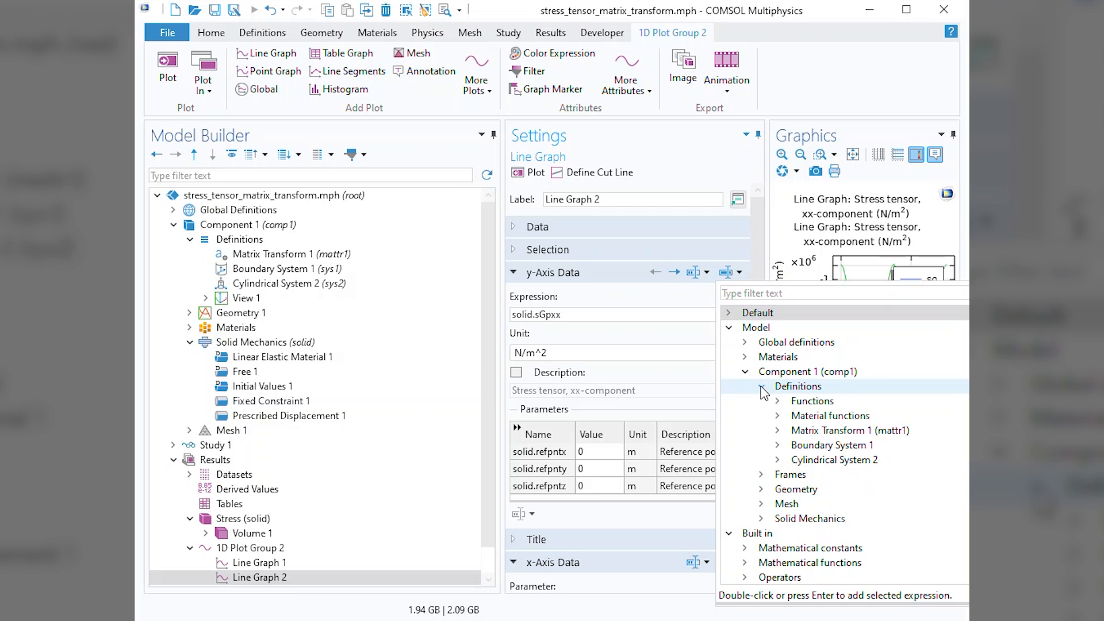
{"action": "left_click", "coordinate": [778, 431]}
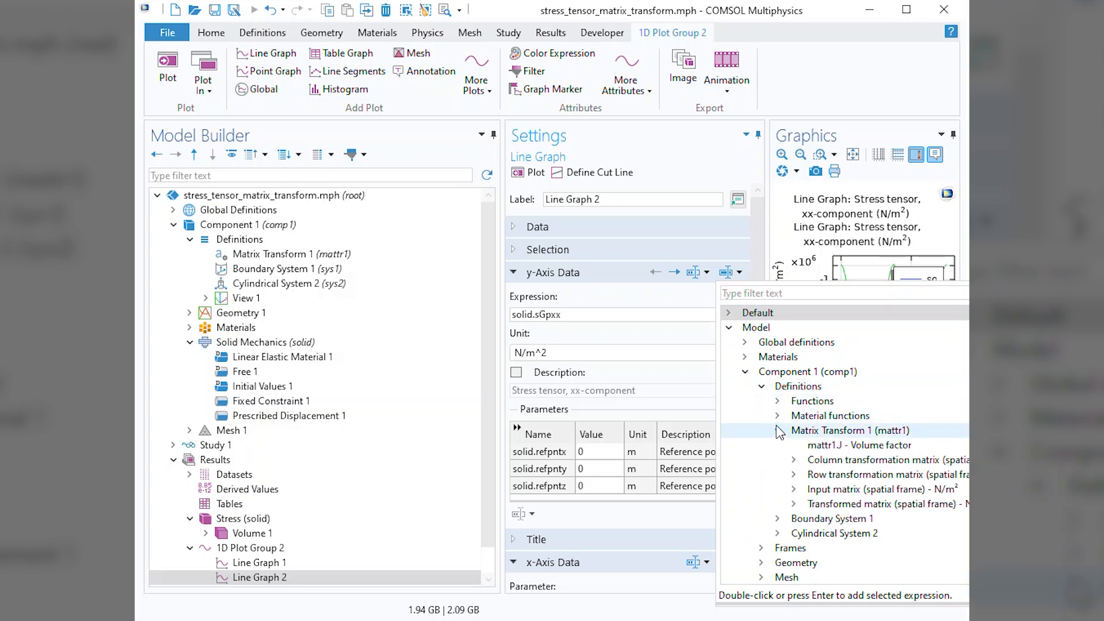
{"action": "left_click", "coordinate": [795, 505]}
{"action": "scroll", "coordinate": [920, 526], "scroll_direction": "down", "scroll_amount": 1}
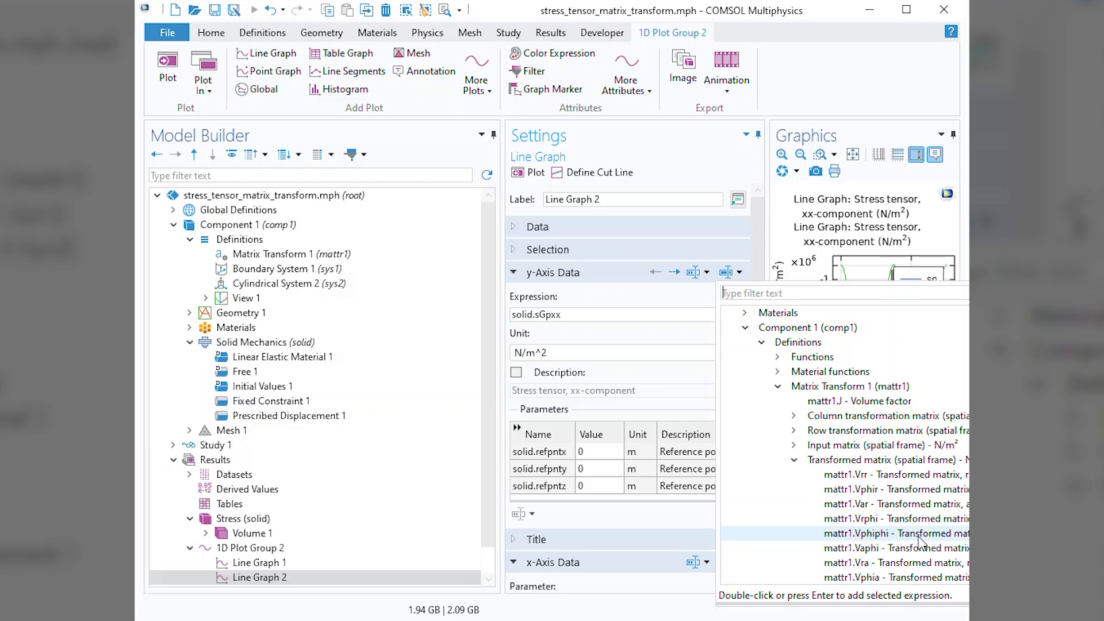
{"action": "double_click", "coordinate": [920, 535]}
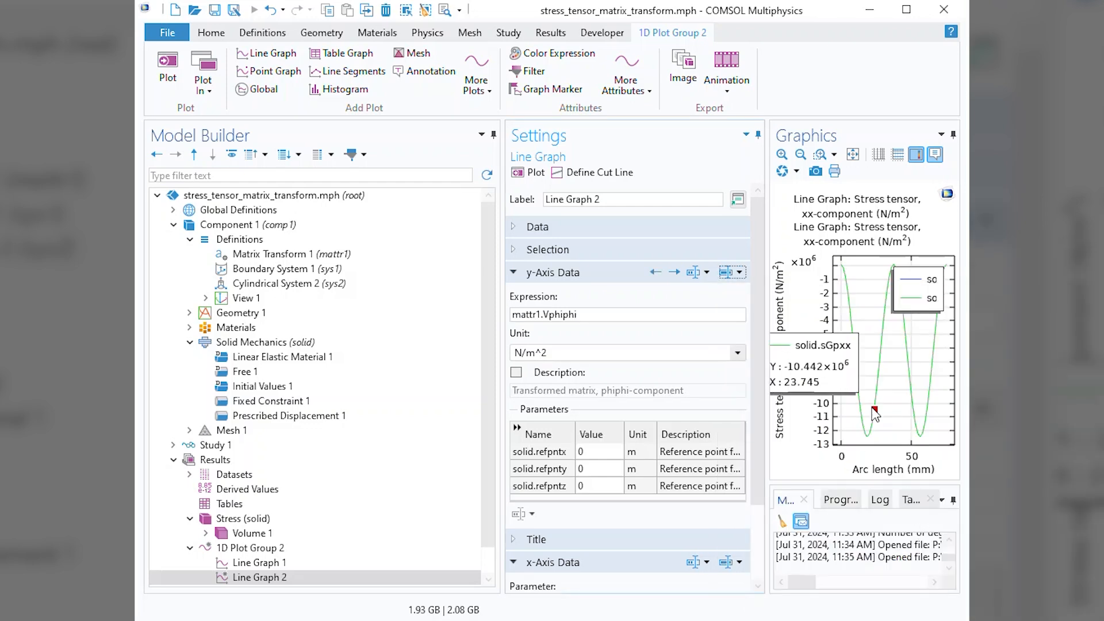
{"action": "left_click", "coordinate": [527, 173]}
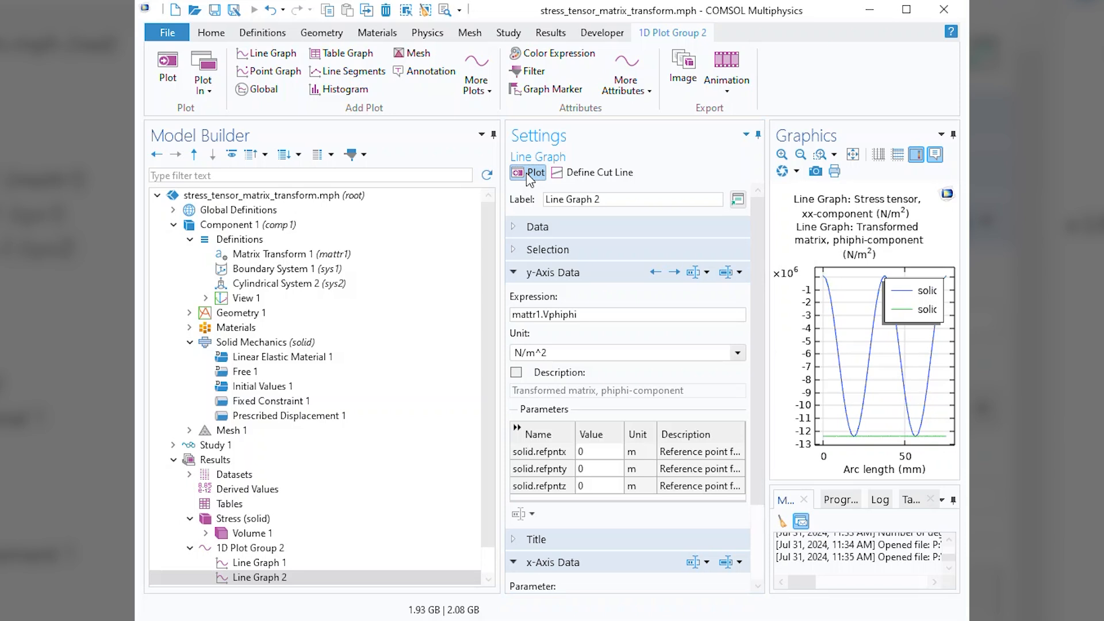
{"action": "mouse_move", "coordinate": [838, 315]}
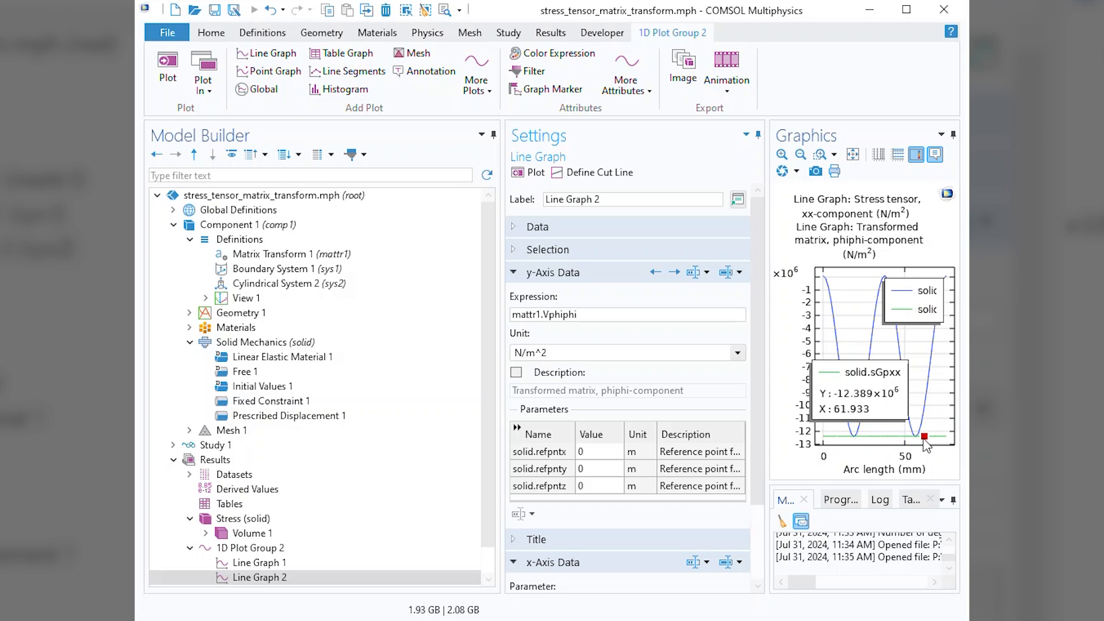
Duplicate Line Graph 2 within 1D Plot Group 2.
{"action": "left_click", "coordinate": [273, 580]}
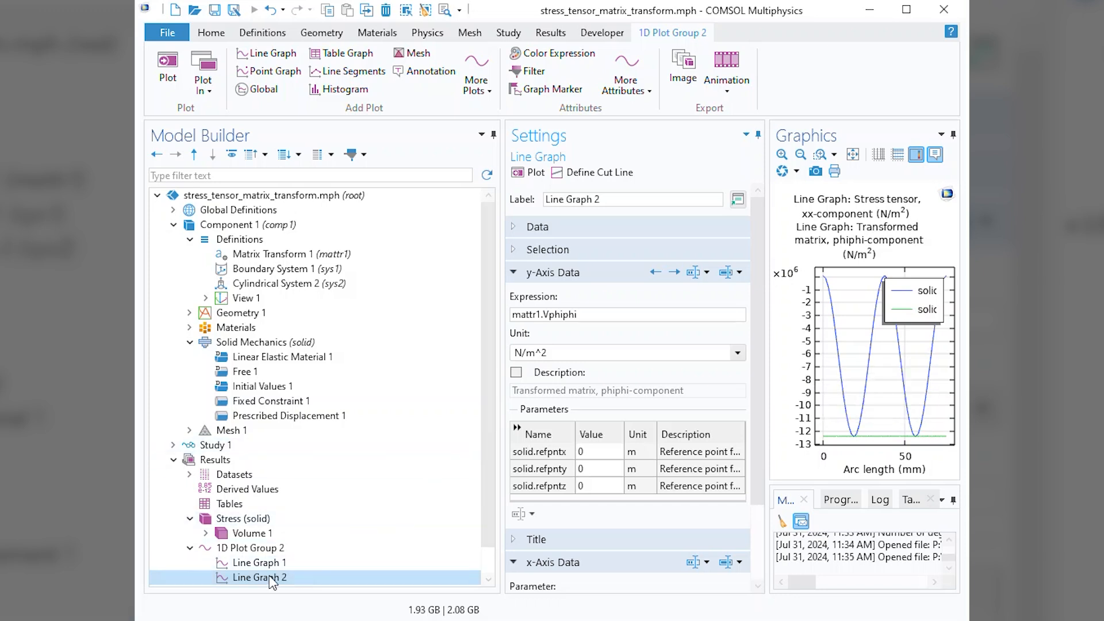
{"action": "right_click", "coordinate": [272, 579]}
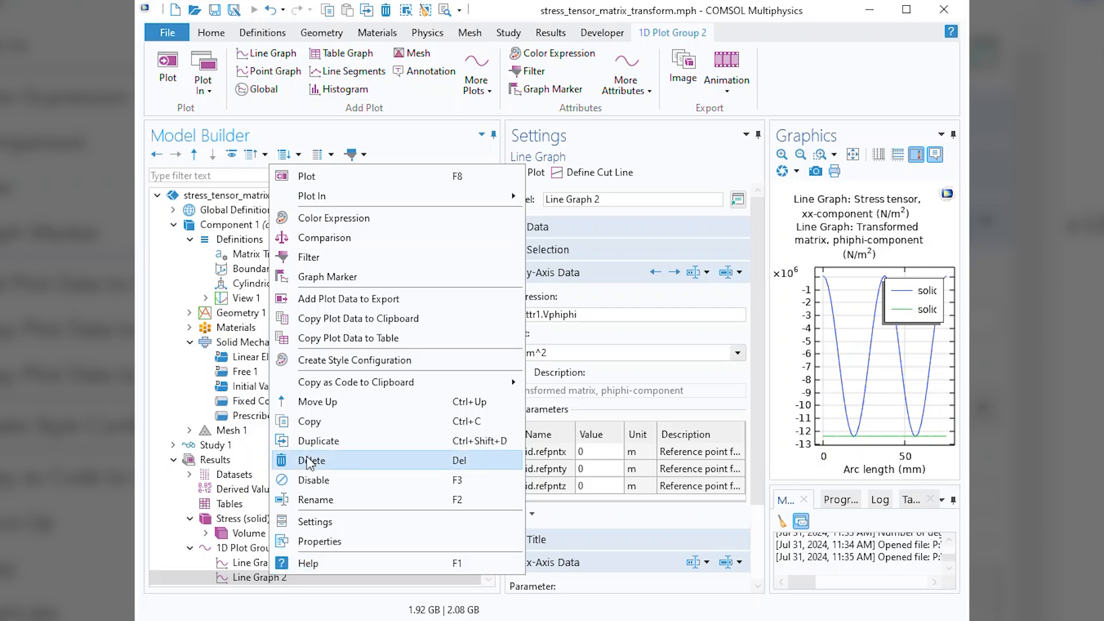
{"action": "left_click", "coordinate": [333, 441]}
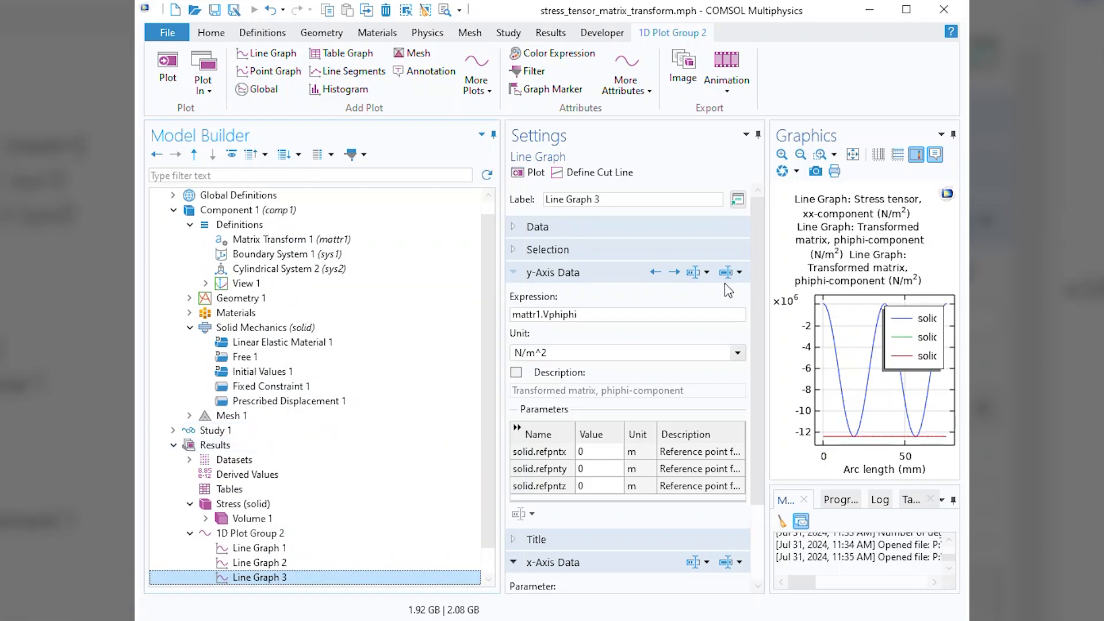
Set Line Graph 3's y-axis expression to the transformed matrix rr-component, mattr1.Vrr, from Matrix Transform 1, and plot it.
{"action": "left_click", "coordinate": [739, 272]}
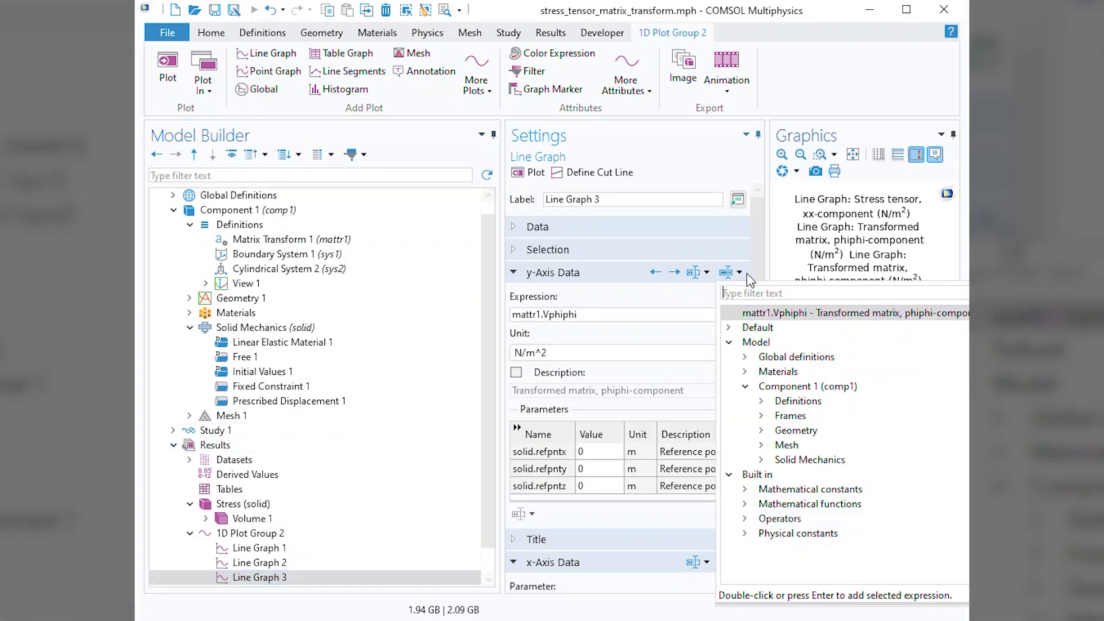
{"action": "left_click", "coordinate": [761, 402]}
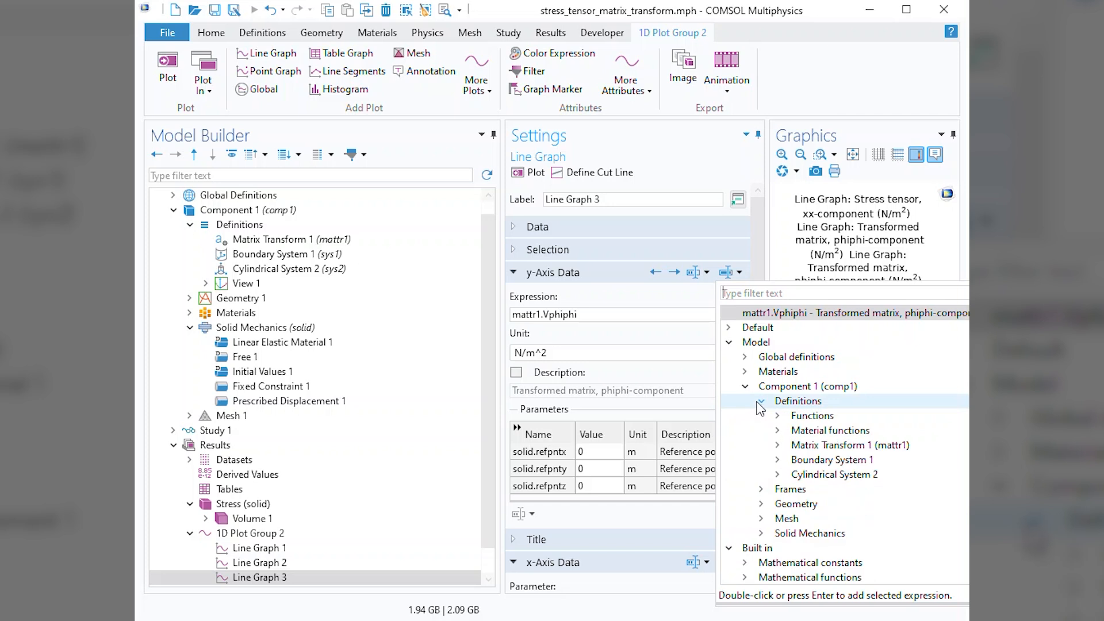
{"action": "left_click", "coordinate": [777, 446]}
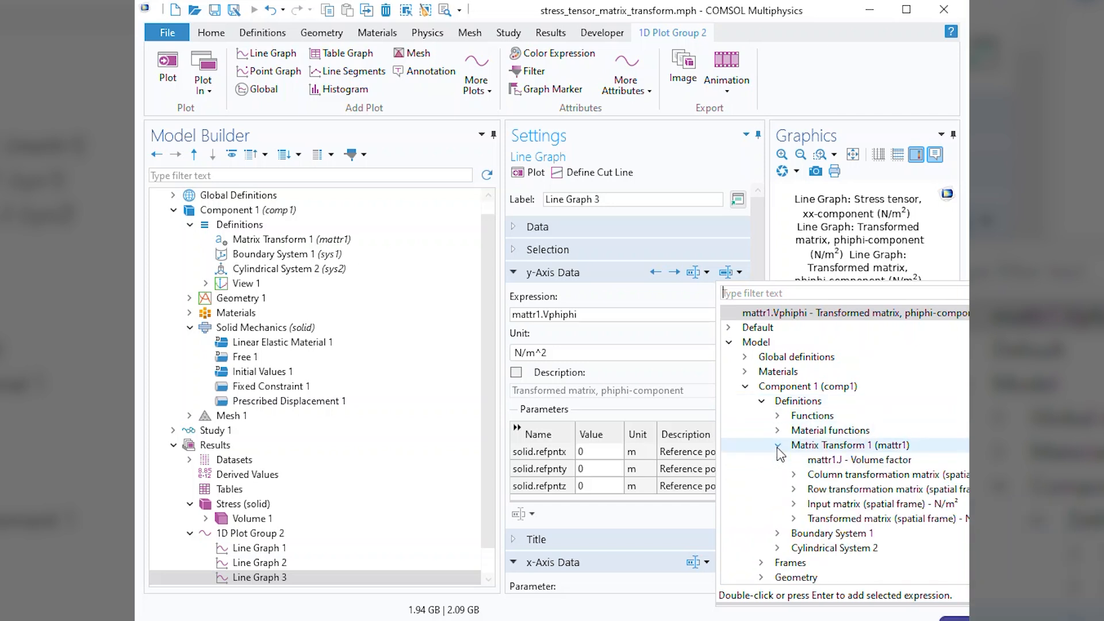
{"action": "left_click", "coordinate": [796, 519]}
{"action": "scroll", "coordinate": [871, 482], "scroll_direction": "down", "scroll_amount": 2}
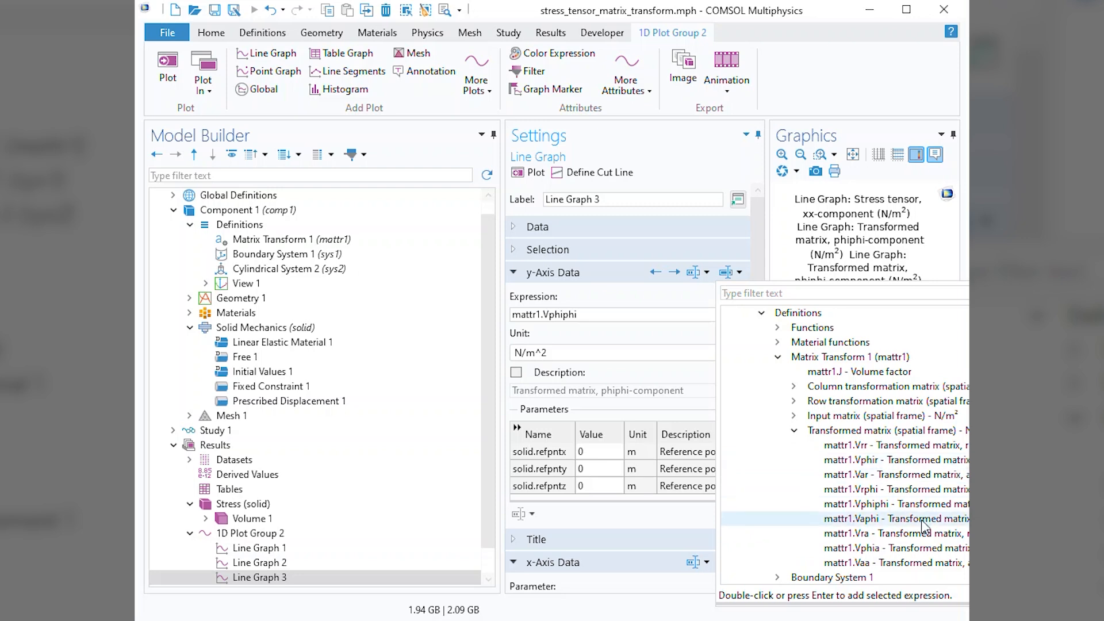
{"action": "double_click", "coordinate": [907, 448]}
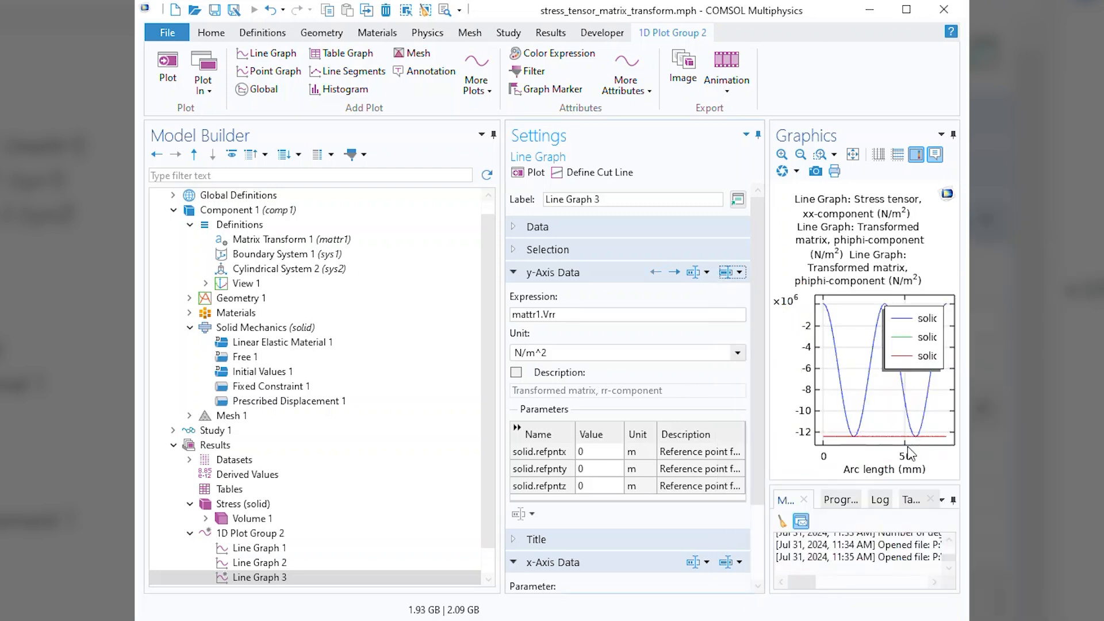
{"action": "left_click", "coordinate": [530, 176]}
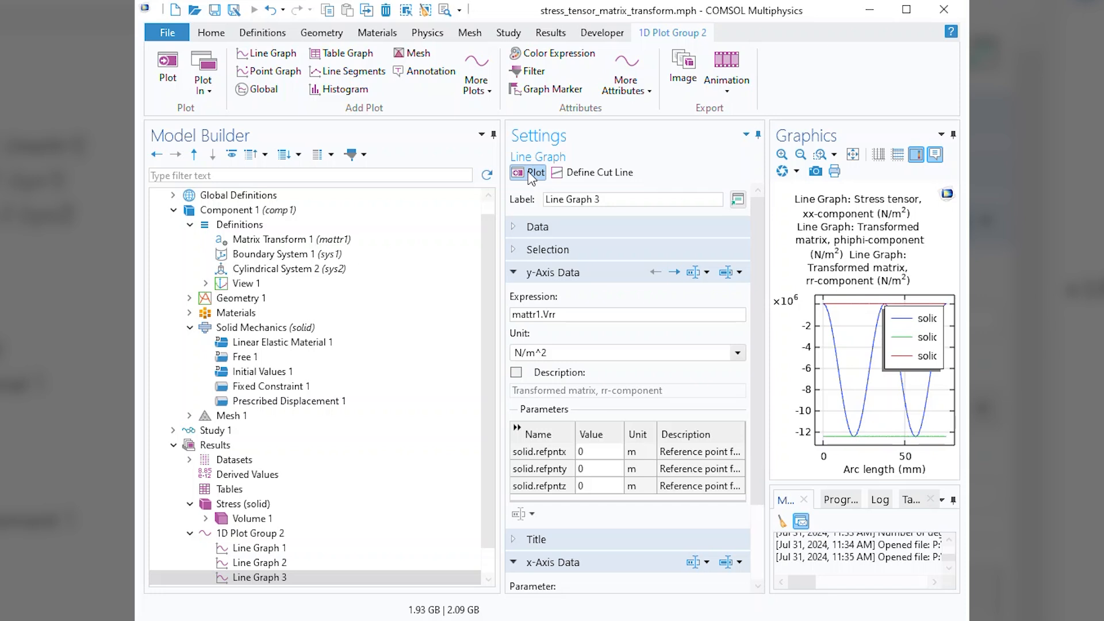
{"action": "mouse_move", "coordinate": [915, 312]}
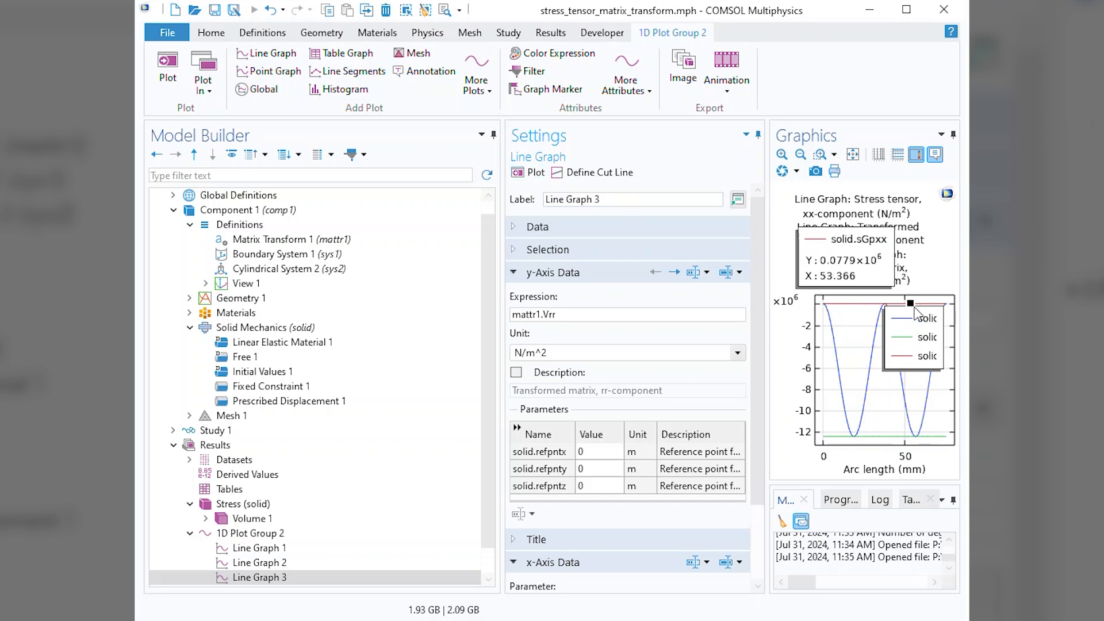